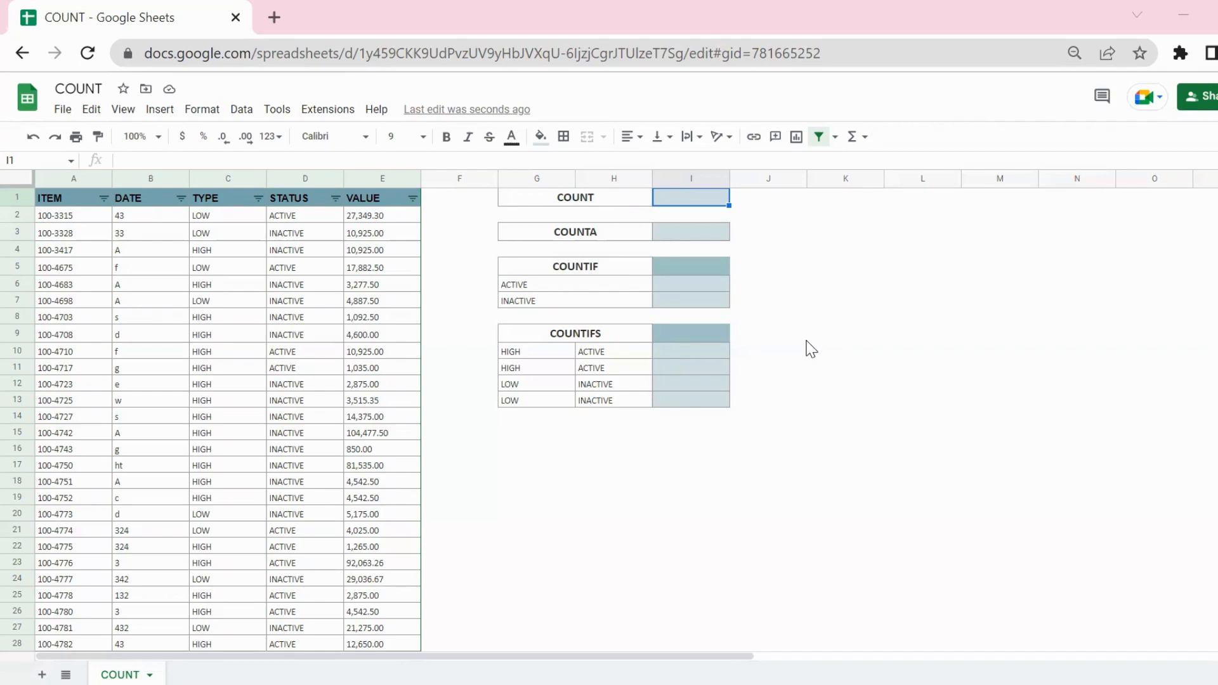
Enter =COUNT(B:B) in cell I1 to count the numeric entries in the DATE column.
text(=)
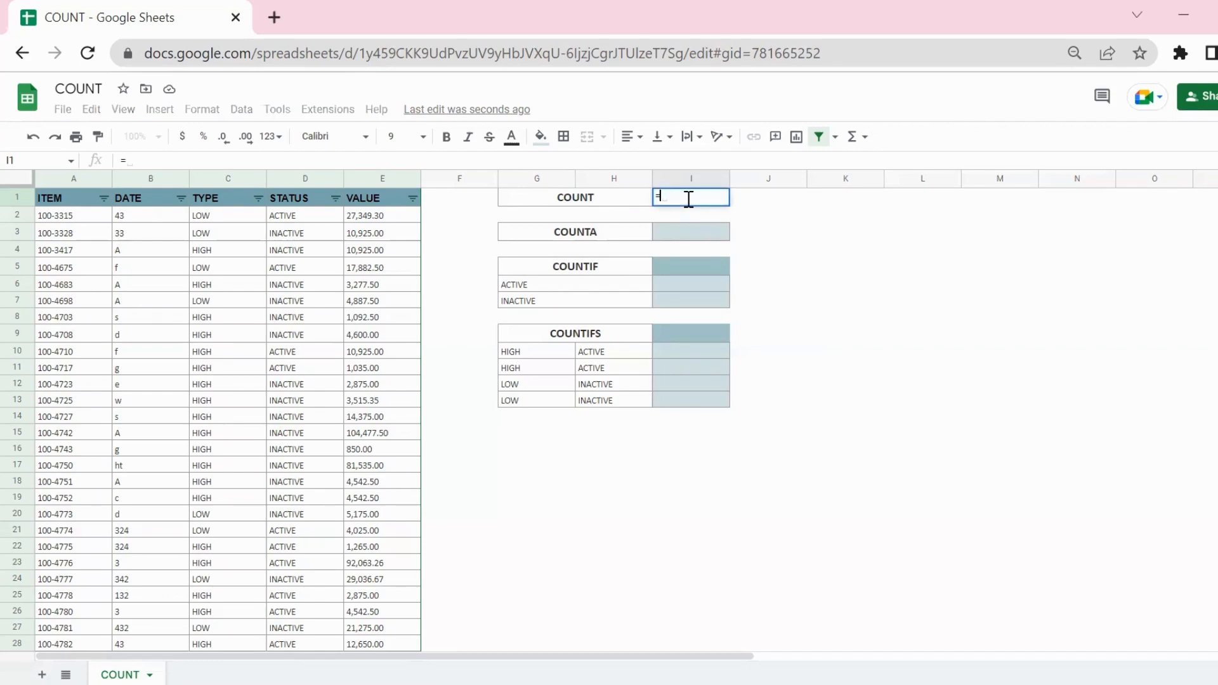
text(COUNT()
click(146, 180)
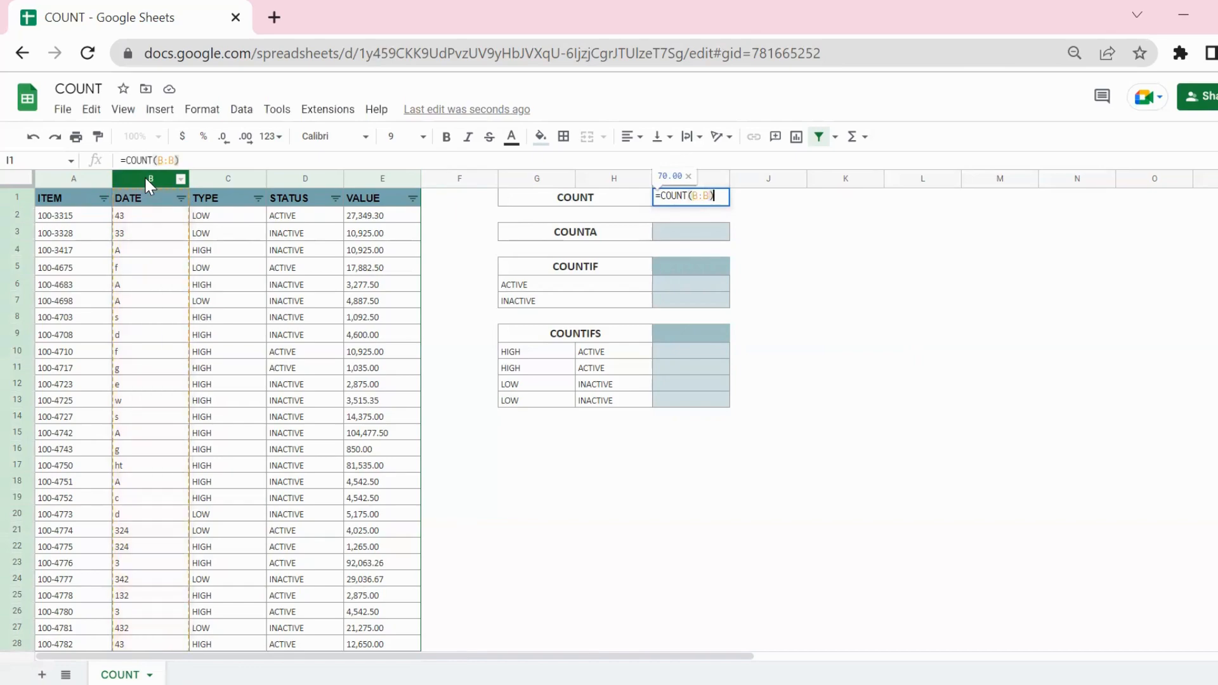
text())
key(Return)
key(Up)
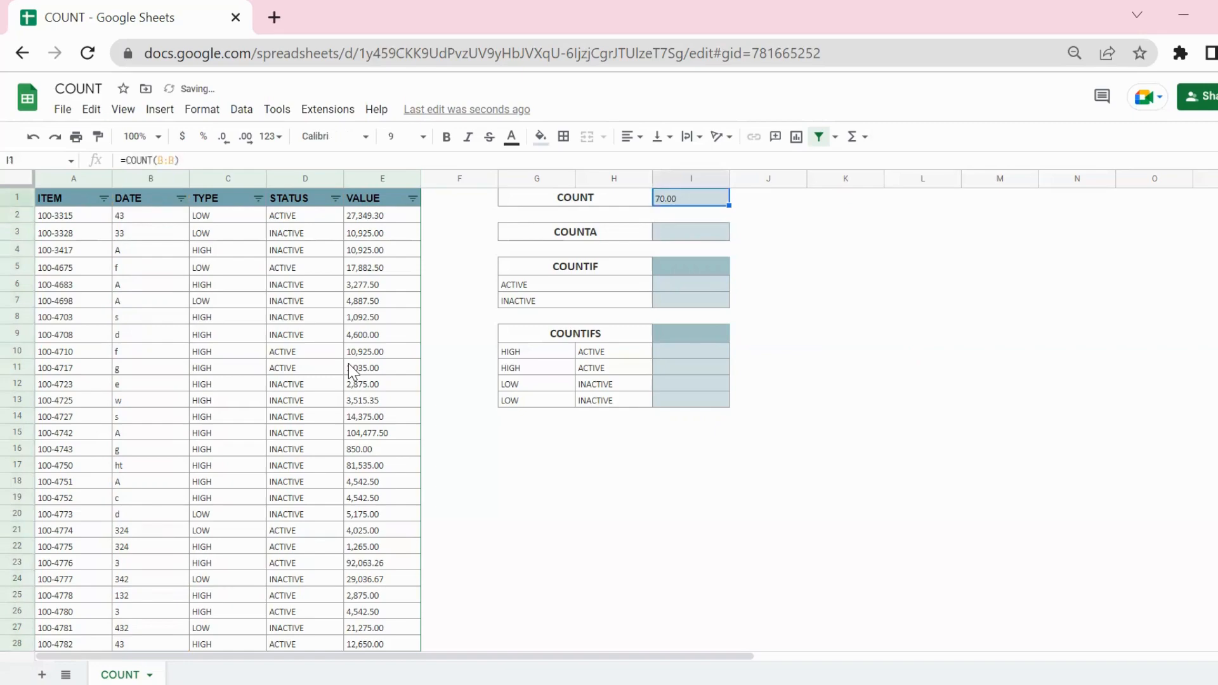
Enter =COUNTA(B2:B223) in cell I3 to count the non-empty DATE entries without the header.
key(Down)
key(Down)
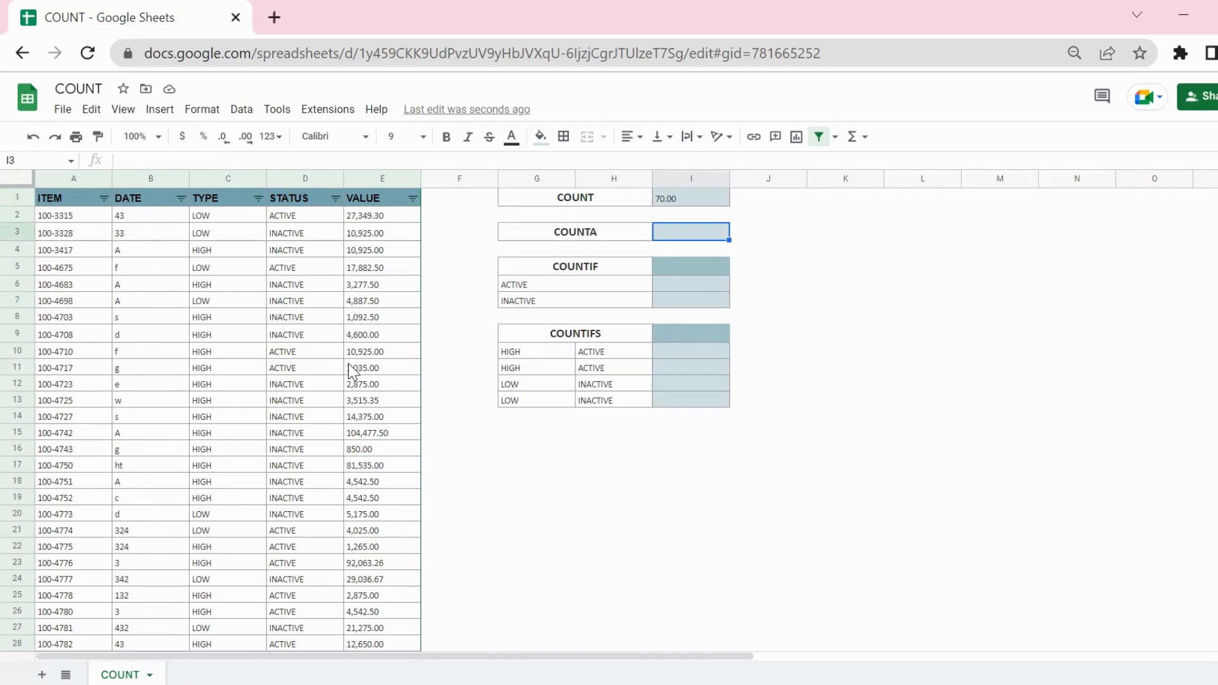
text(=COUNT)
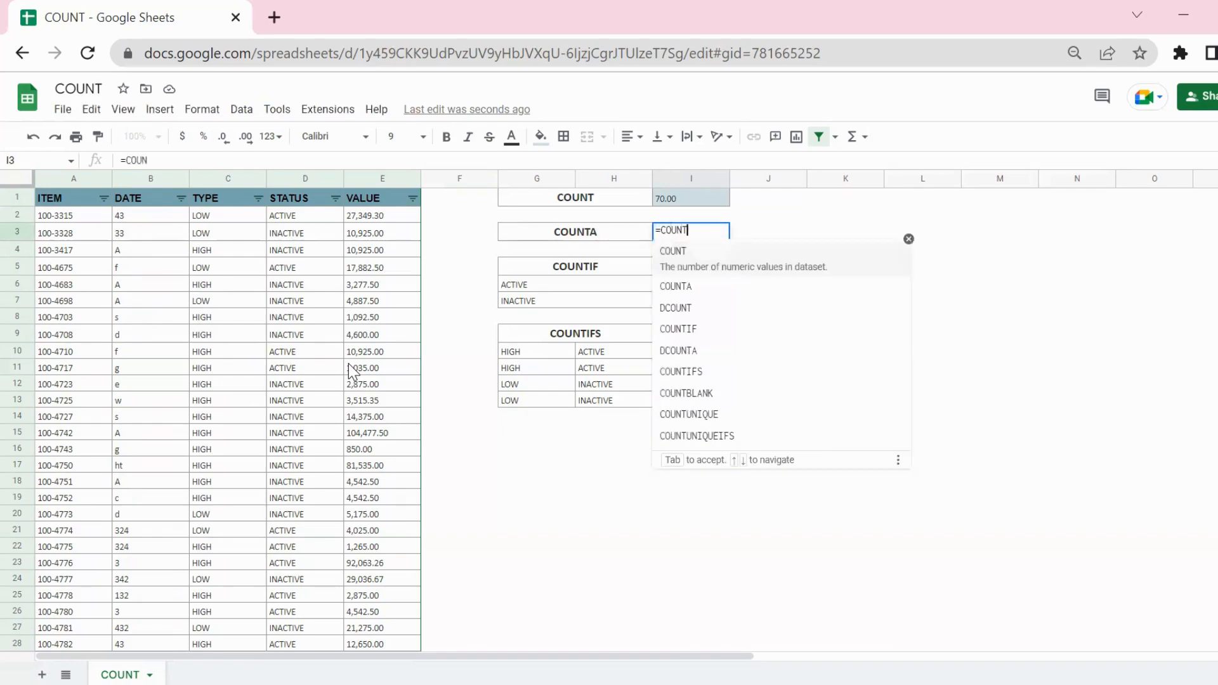
text(A()
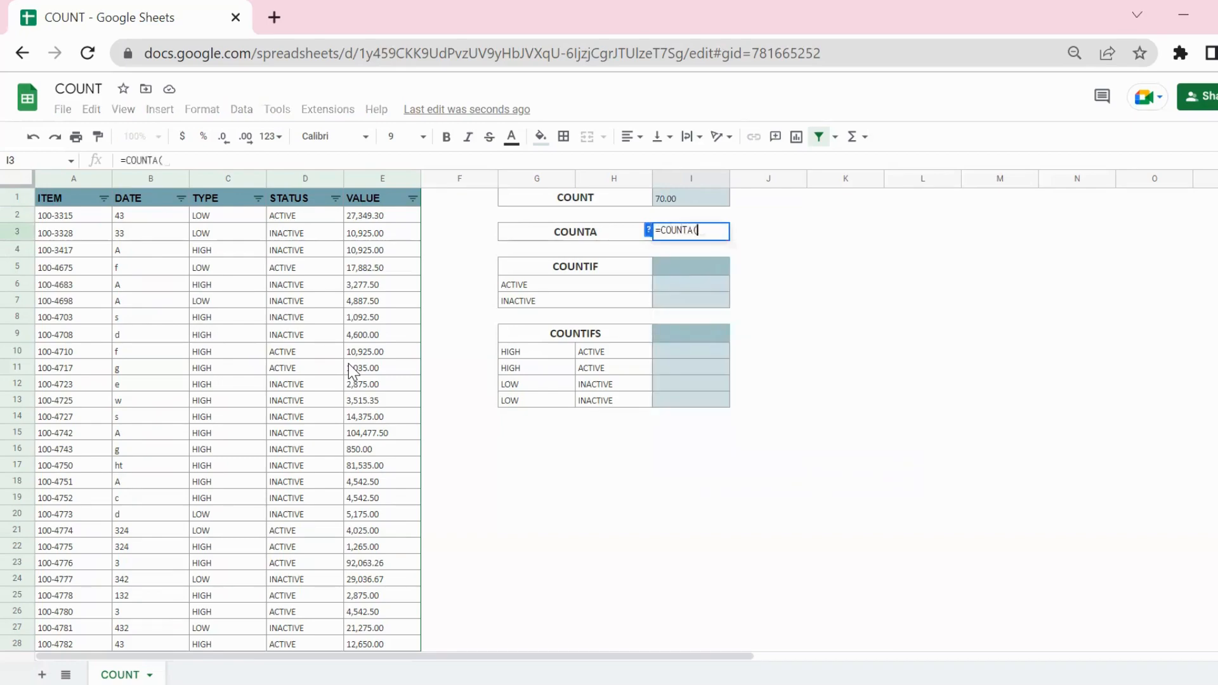
click(134, 180)
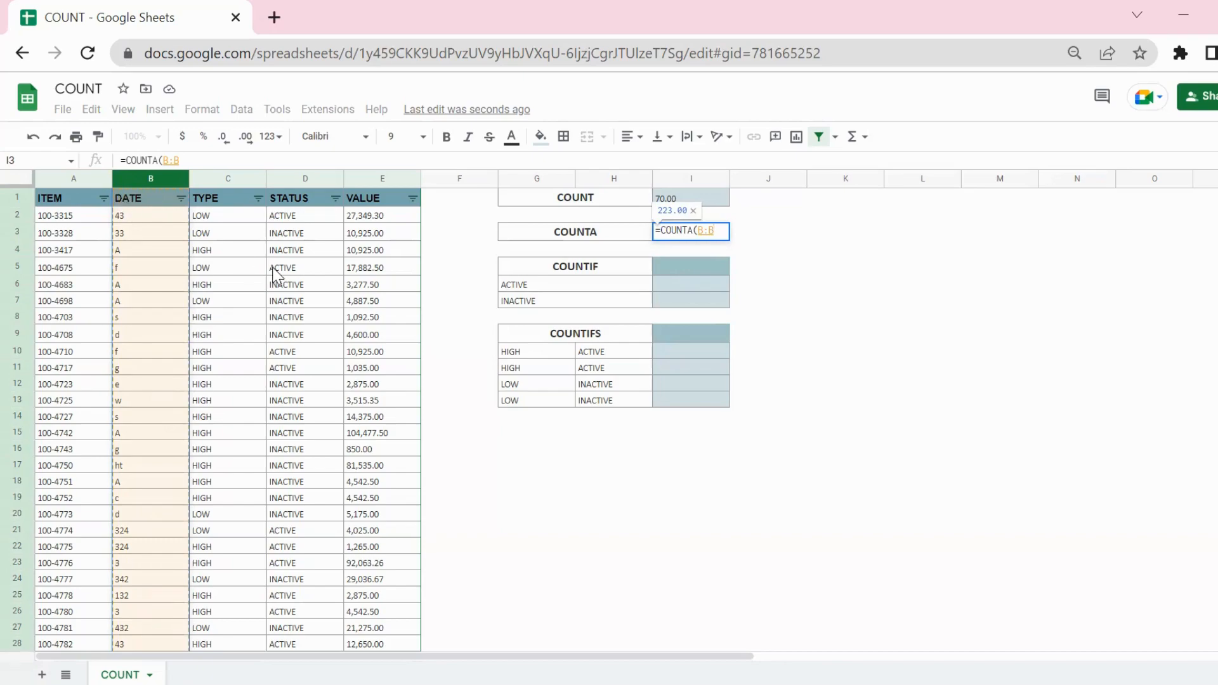
click(166, 217)
key(ctrl+shift+Down)
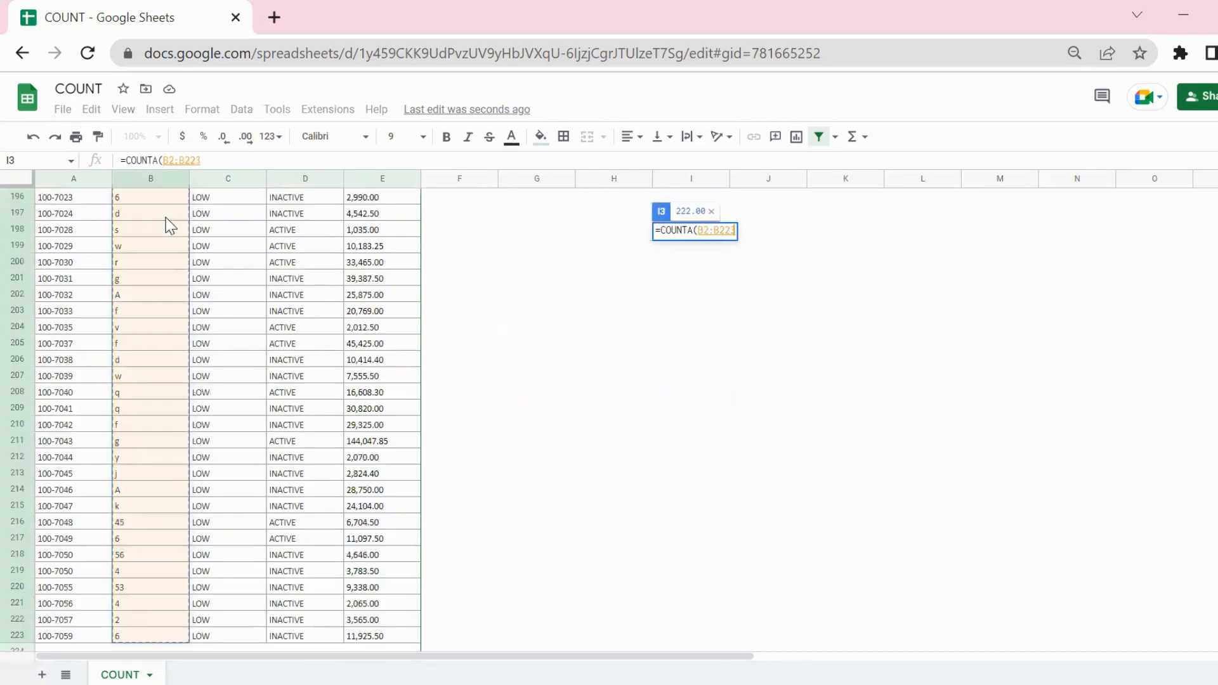
text())
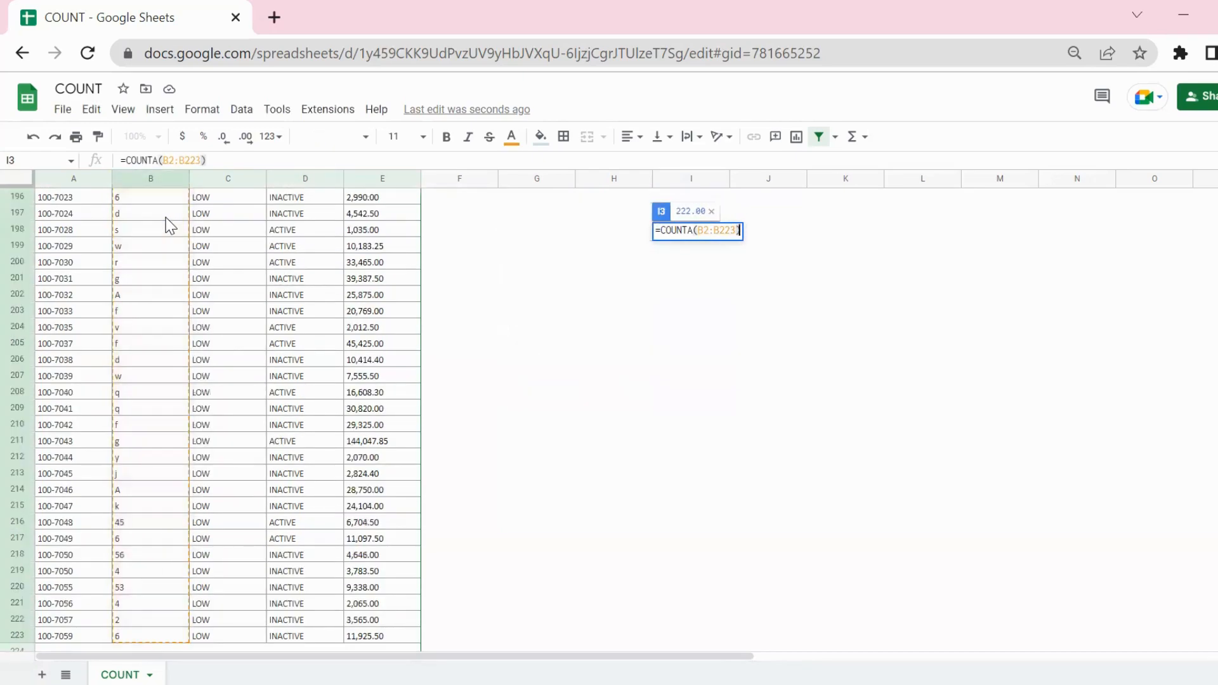
key(Return)
key(Up)
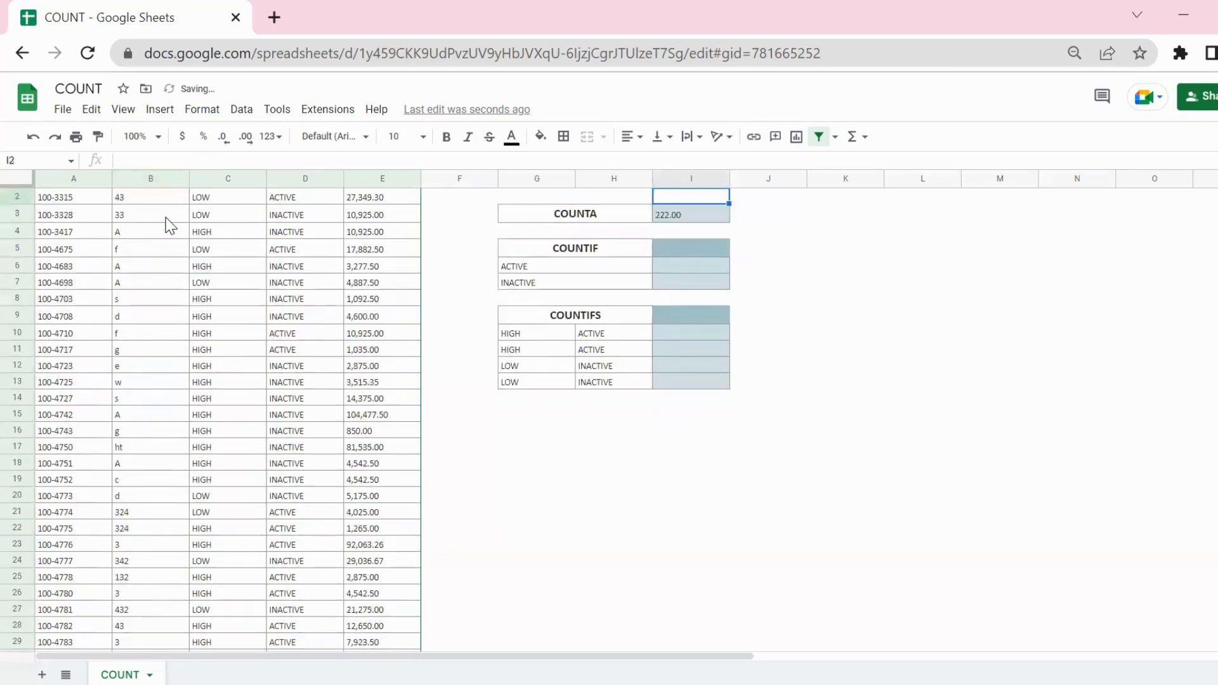
key(Up)
Enter =COUNTIF(D:D,G6) in cell I6 to count the ACTIVE rows in the STATUS column.
key(Down)
key(Down)
key(Down)
key(Down)
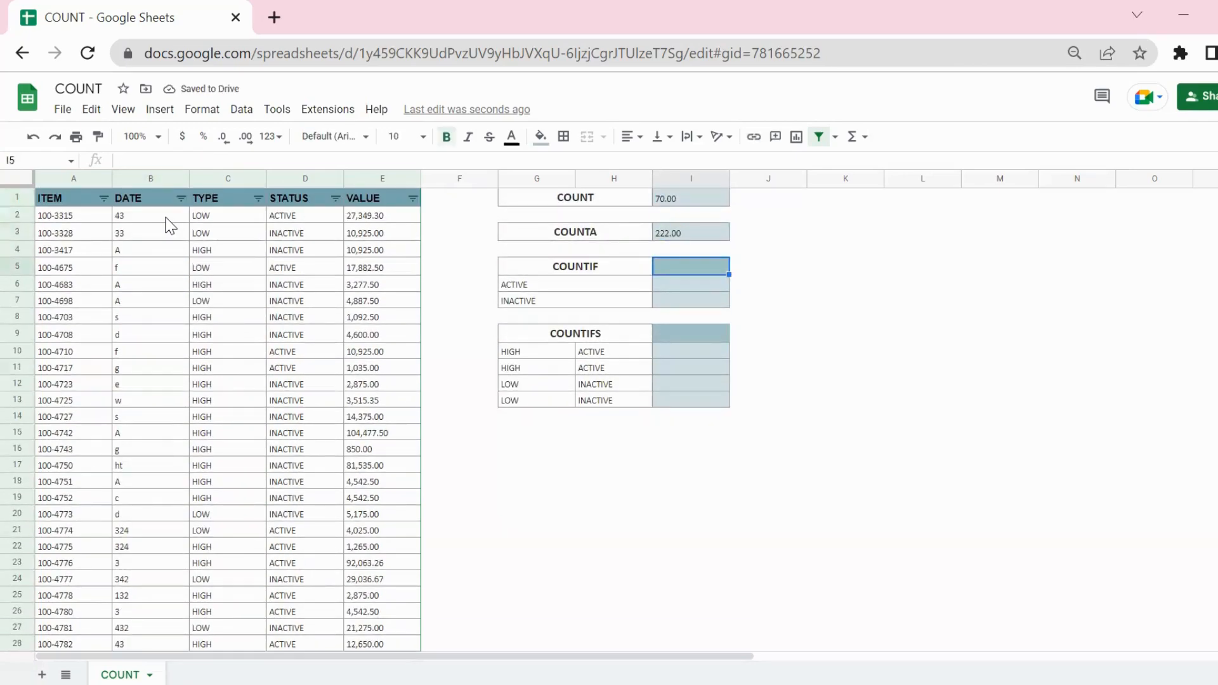
key(Down)
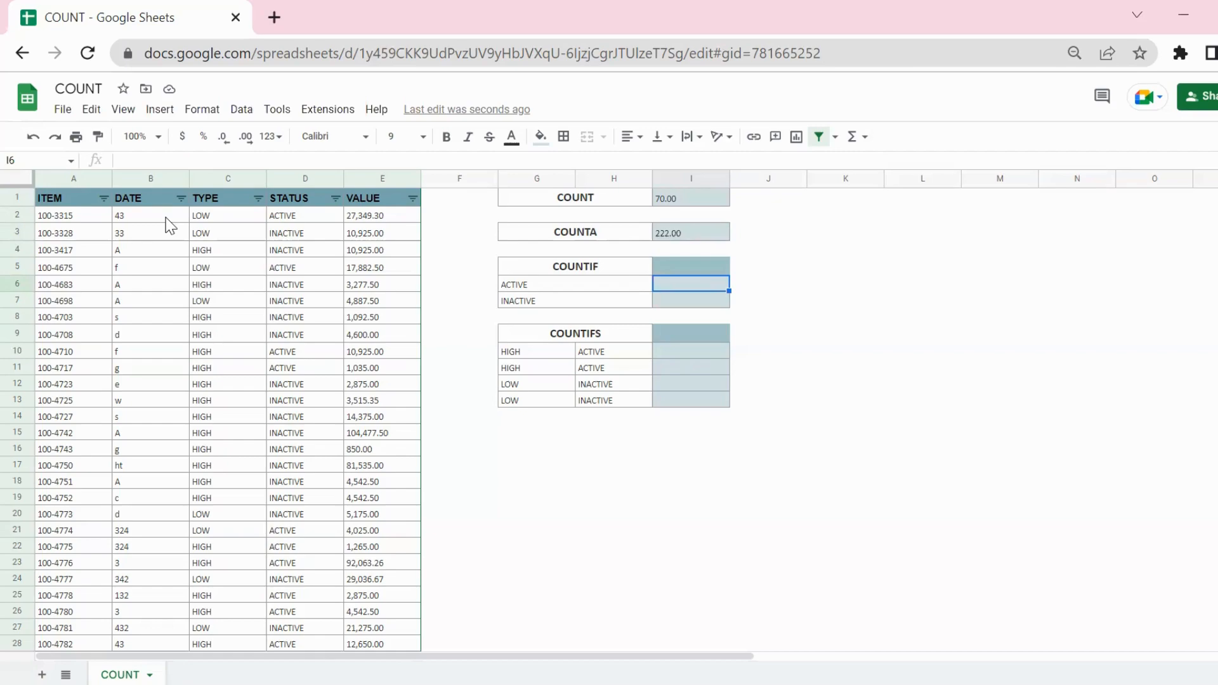
text(=COUNTIF()
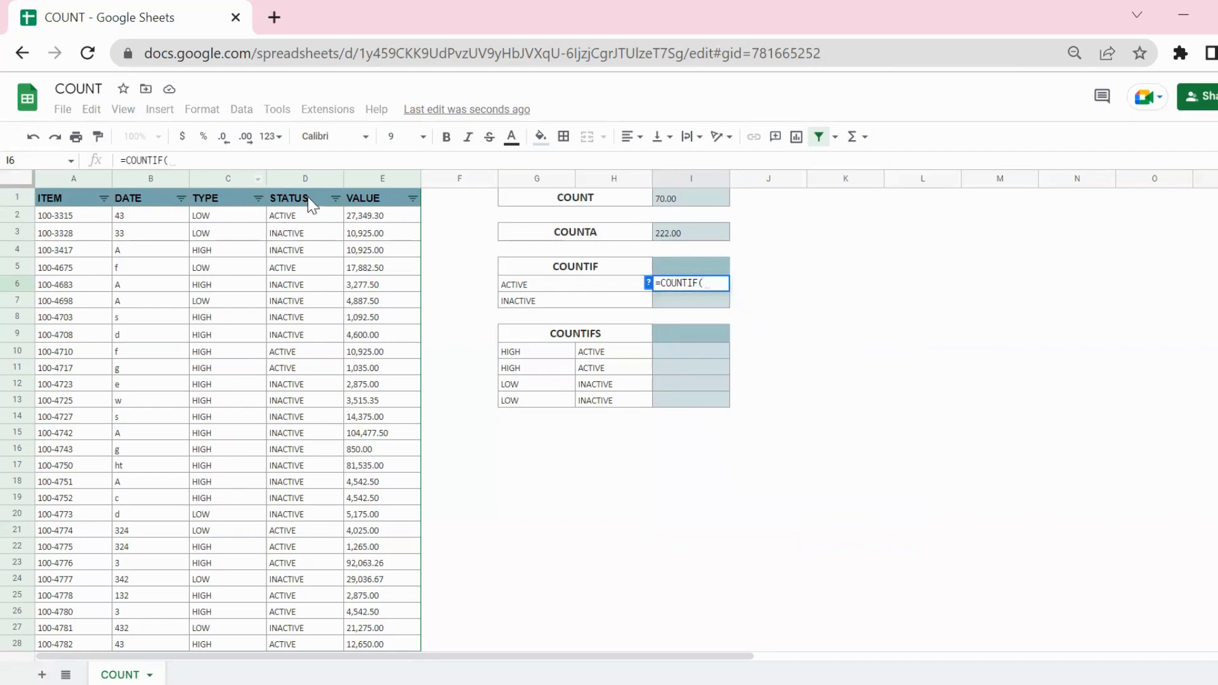
click(299, 179)
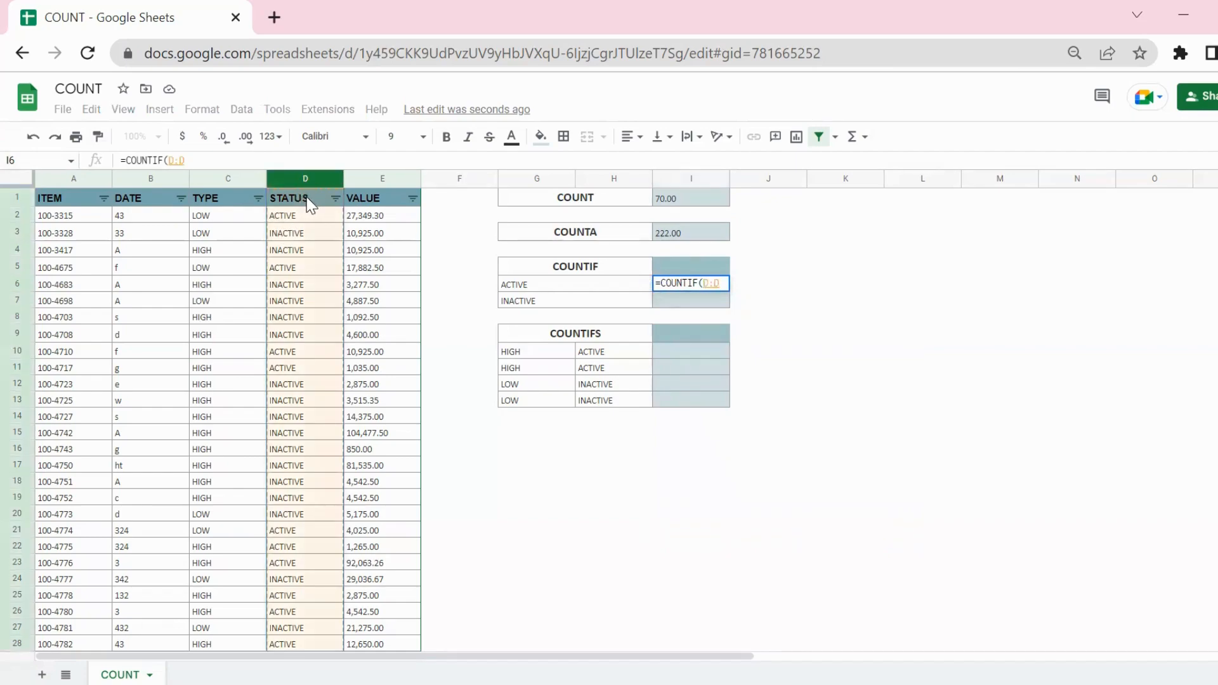
text(,)
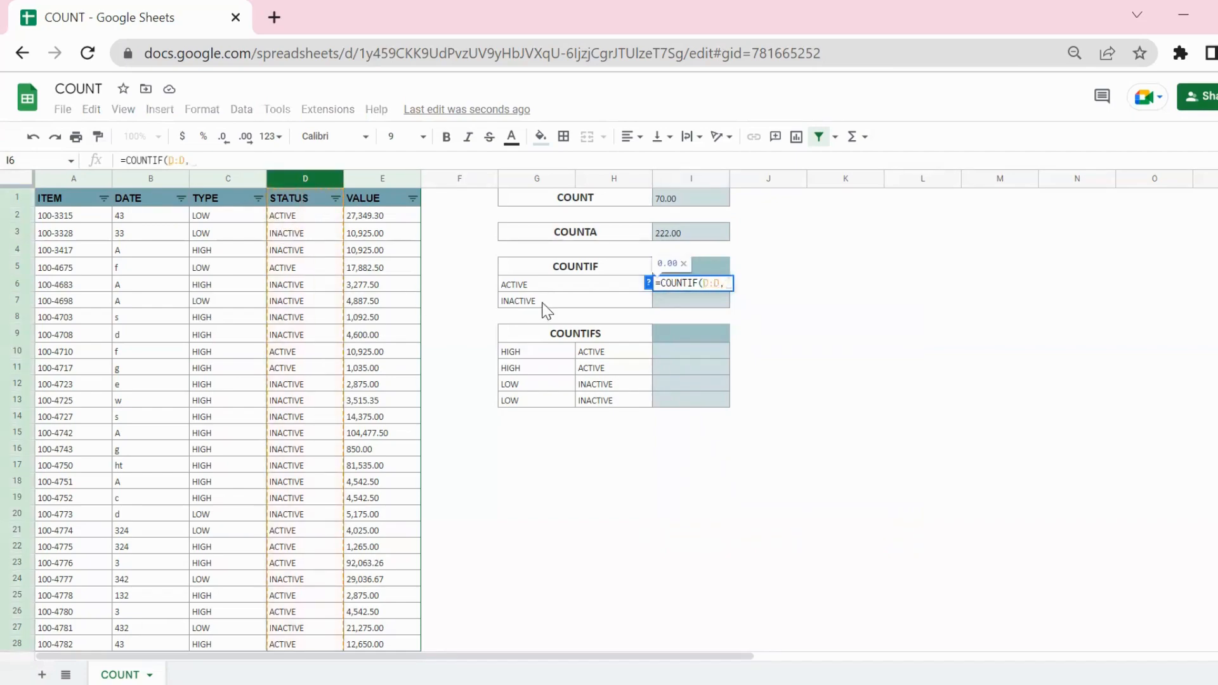
click(510, 285)
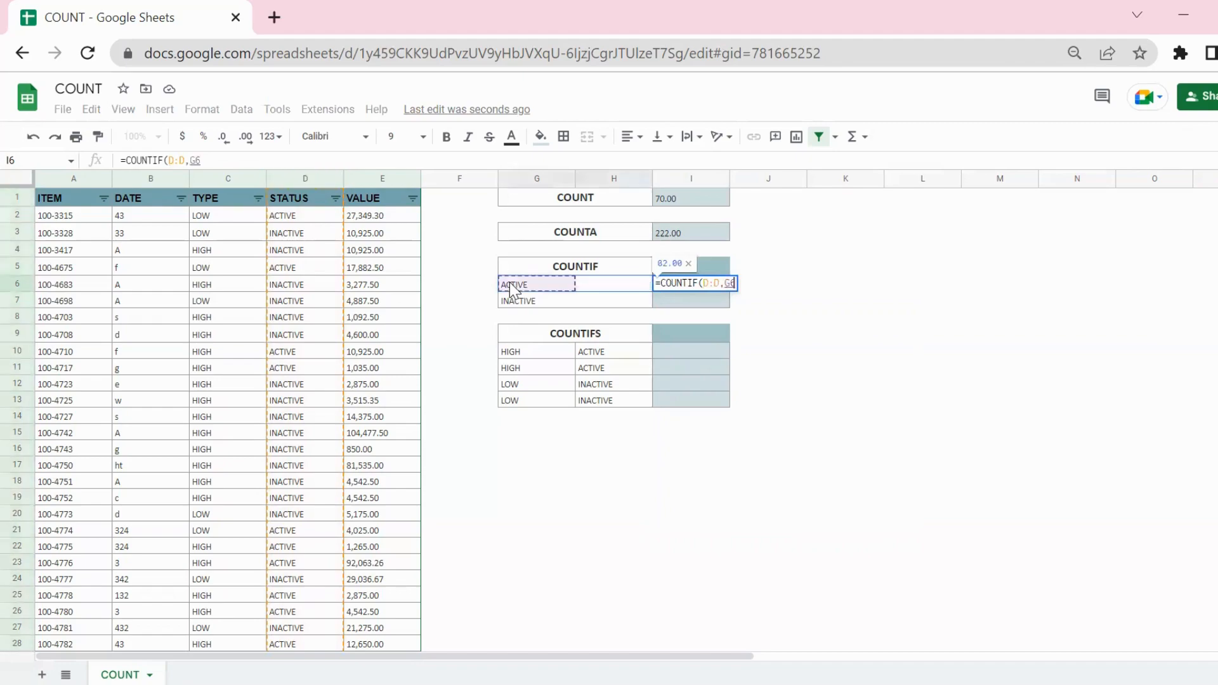
text())
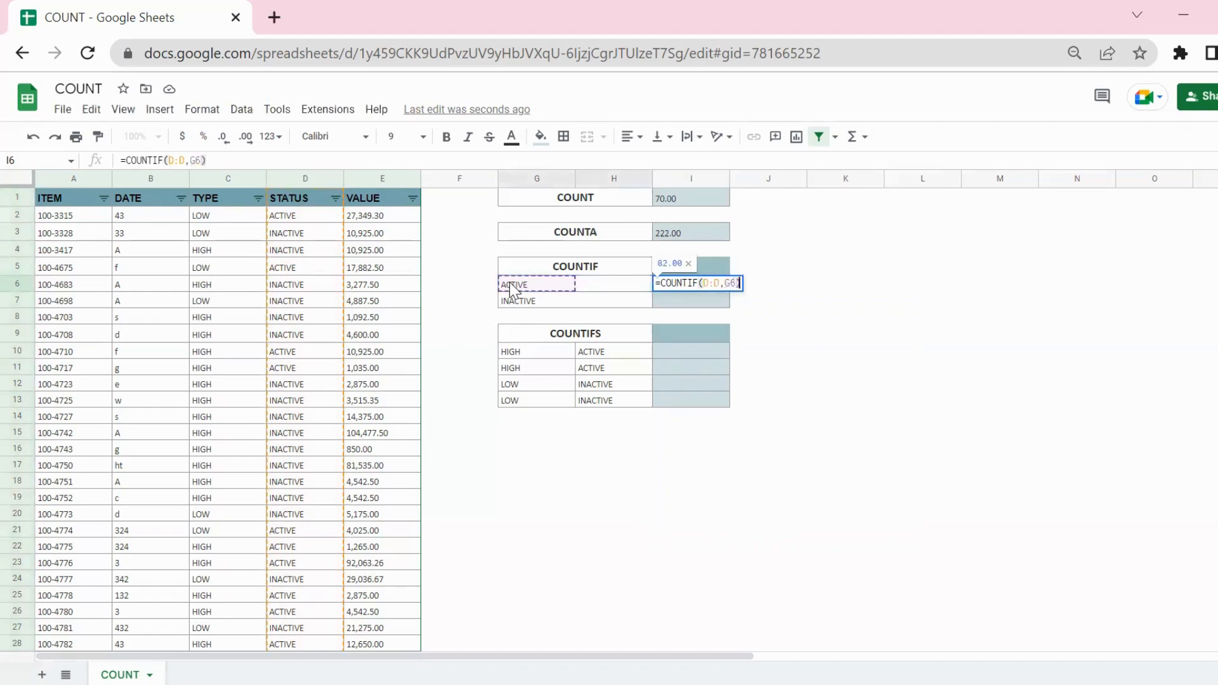
key(Return)
Enter =COUNTIF(D:D,G7) in cell I7 to count the INACTIVE rows in the STATUS column.
text(=)
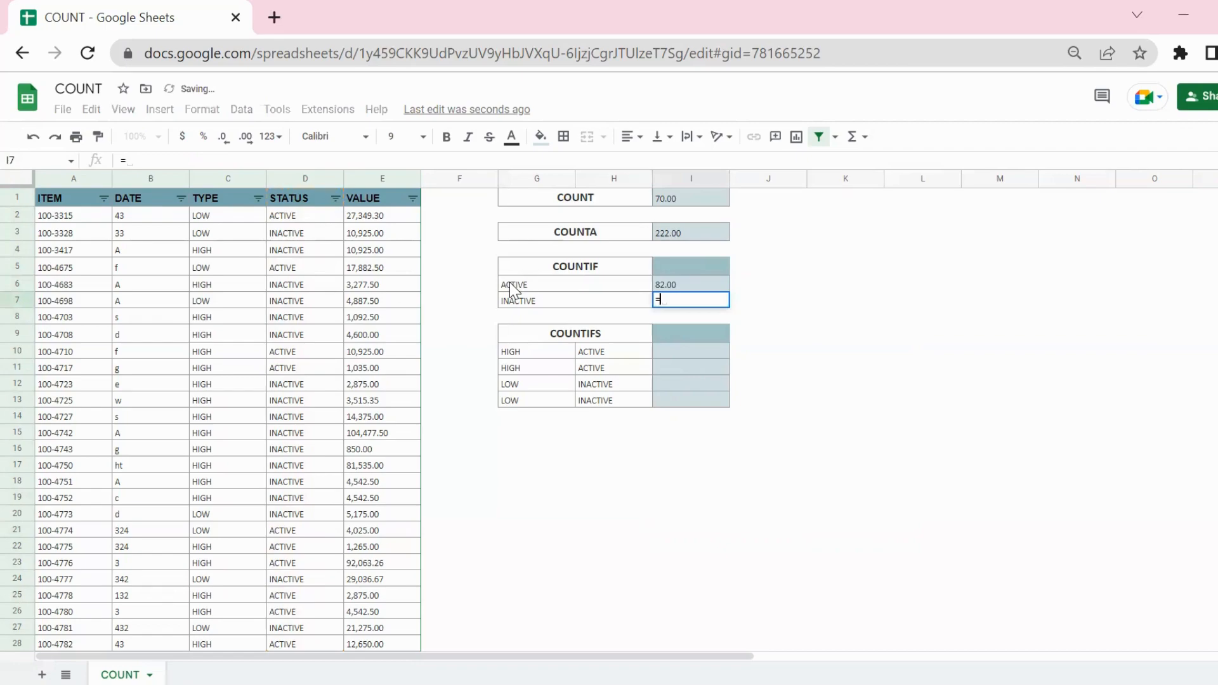
text(COUNTIF()
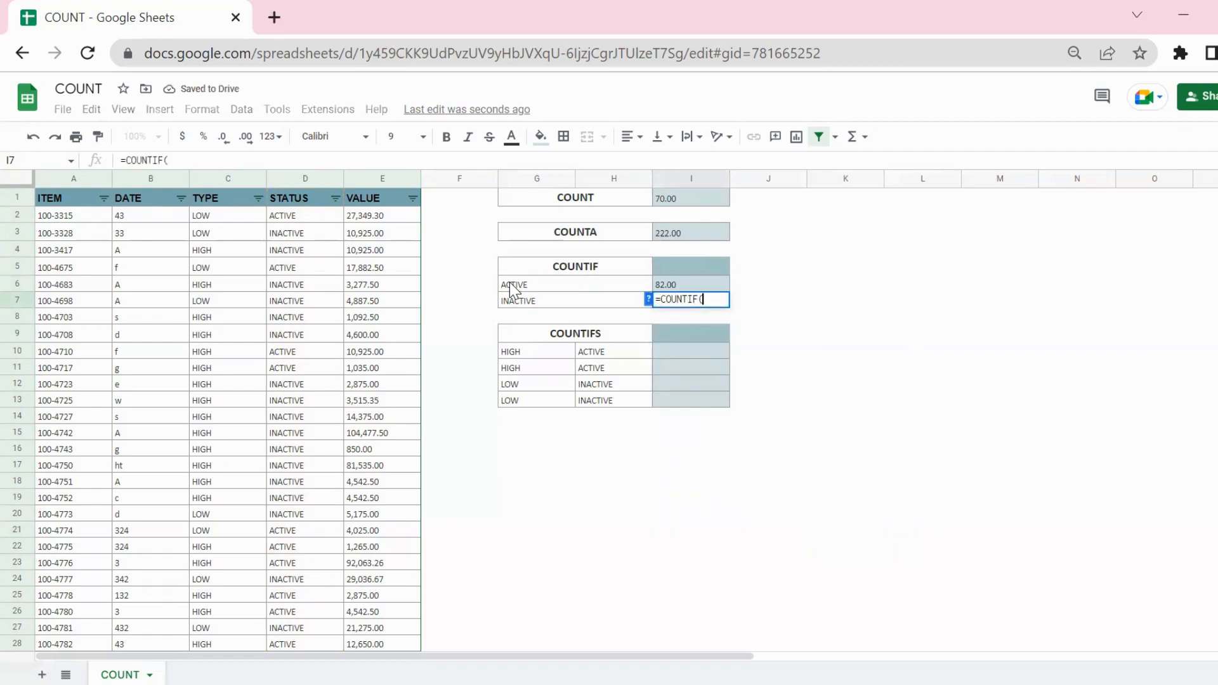
click(301, 178)
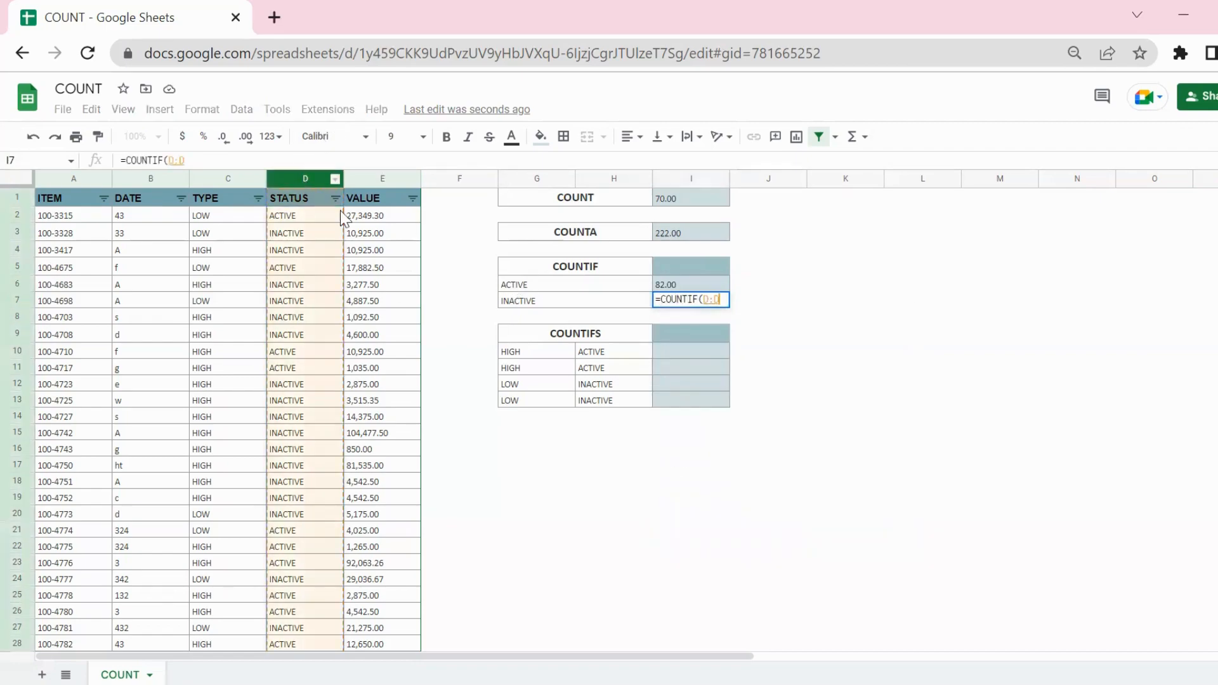
text(,)
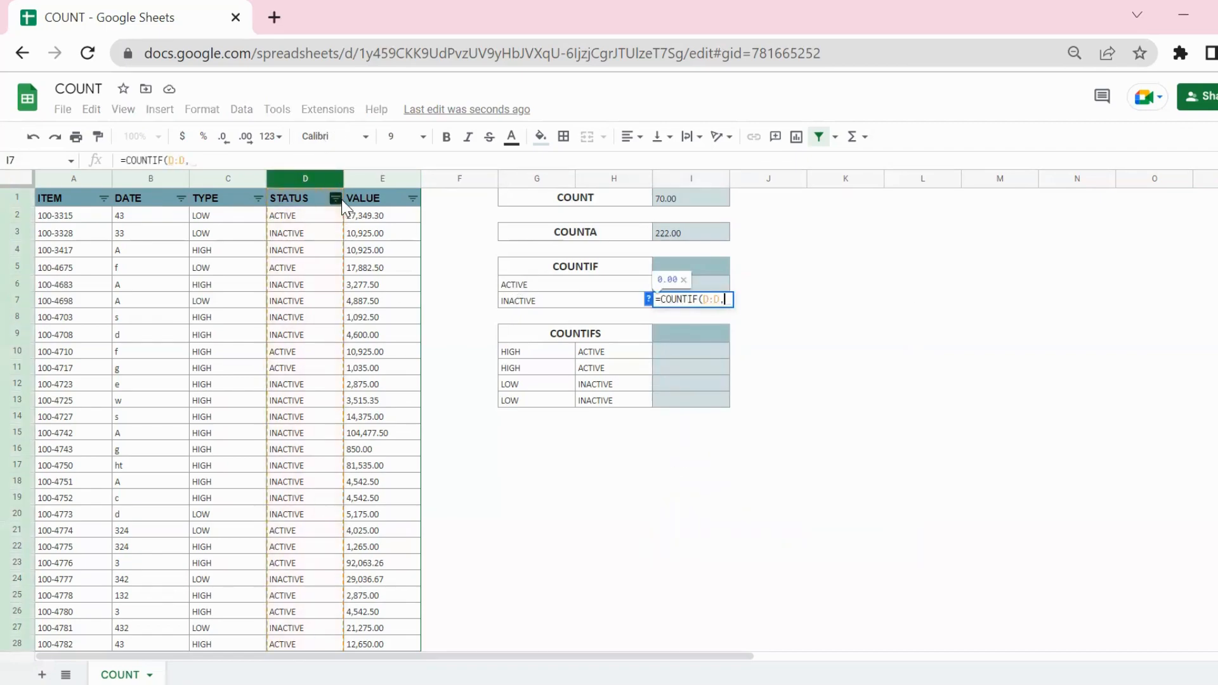
click(546, 302)
text())
key(Return)
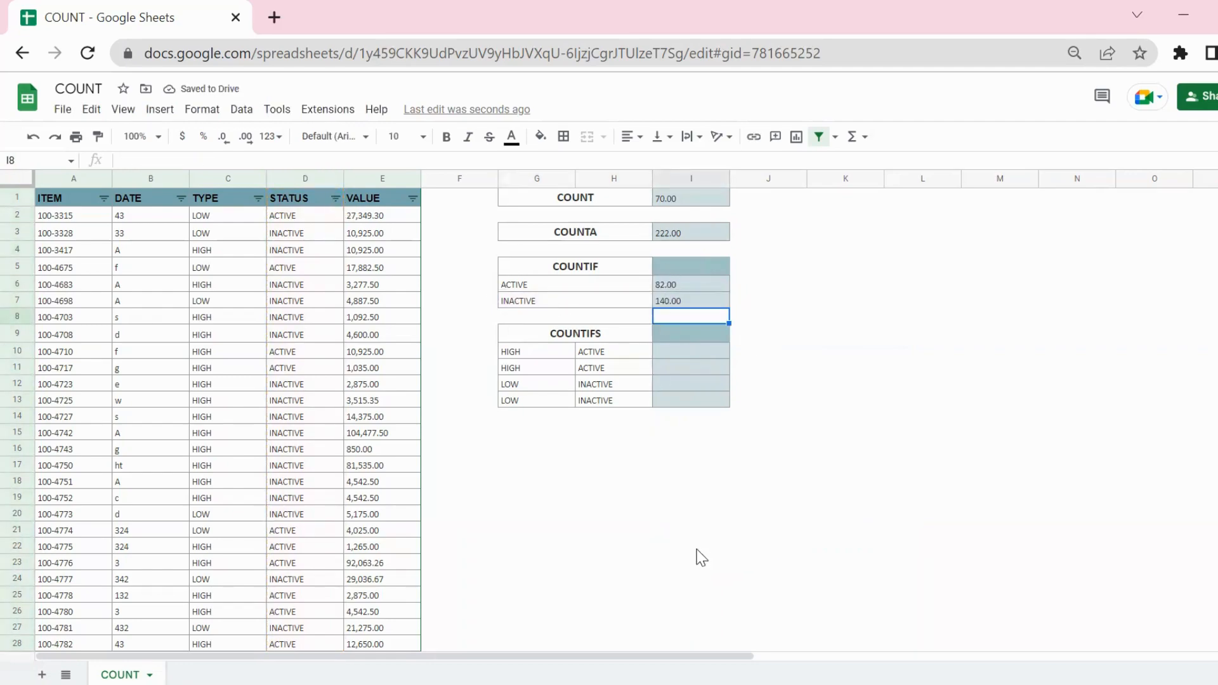
Enter =COUNTIFS(C:C,G10,D:D,H10) in cell I10 to count HIGH and ACTIVE rows, declining the autofill suggestion.
click(699, 355)
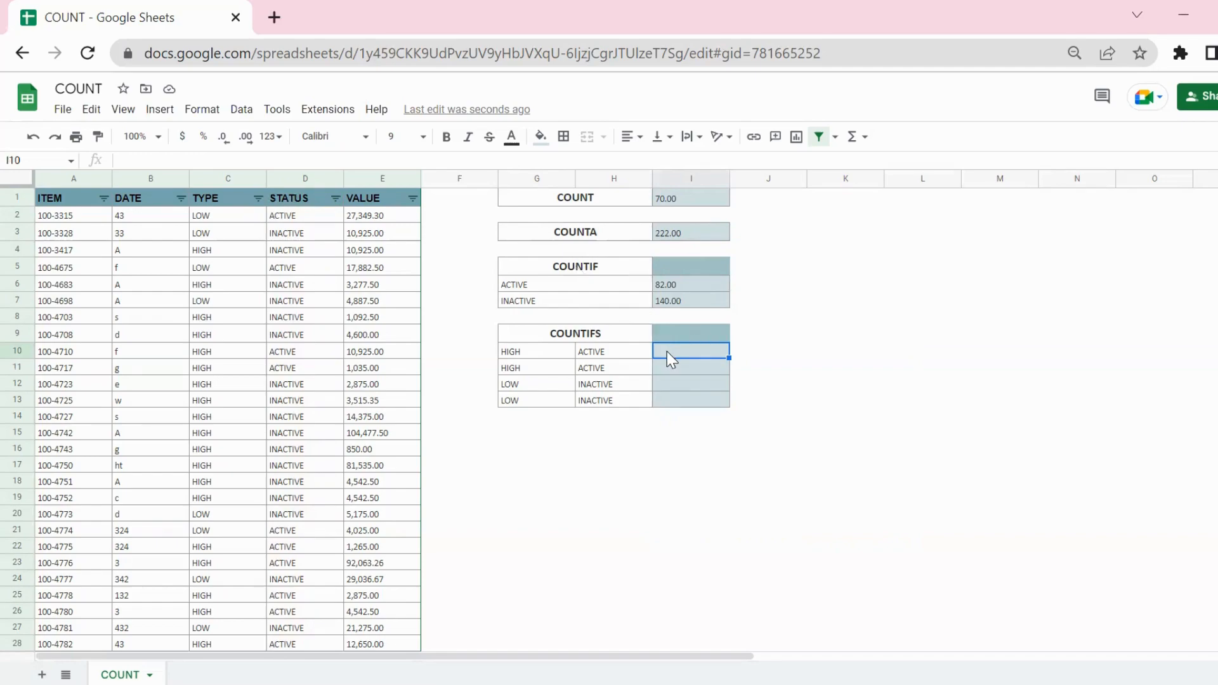
text(=COUNTIFS()
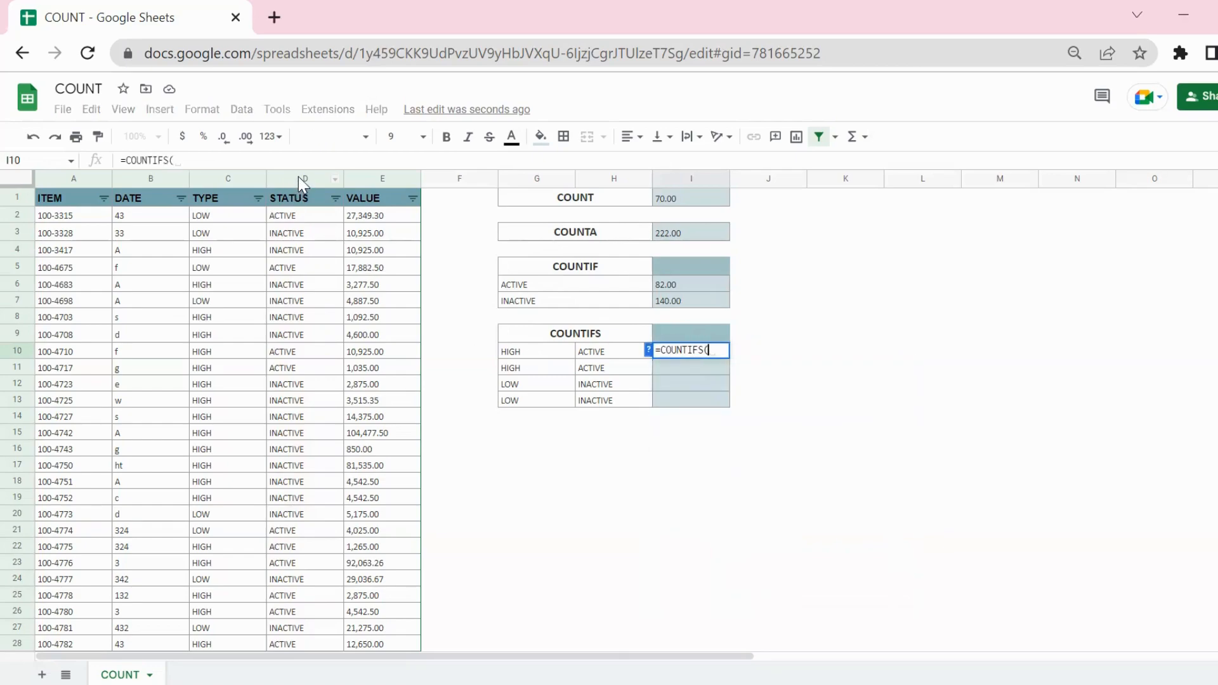
click(228, 179)
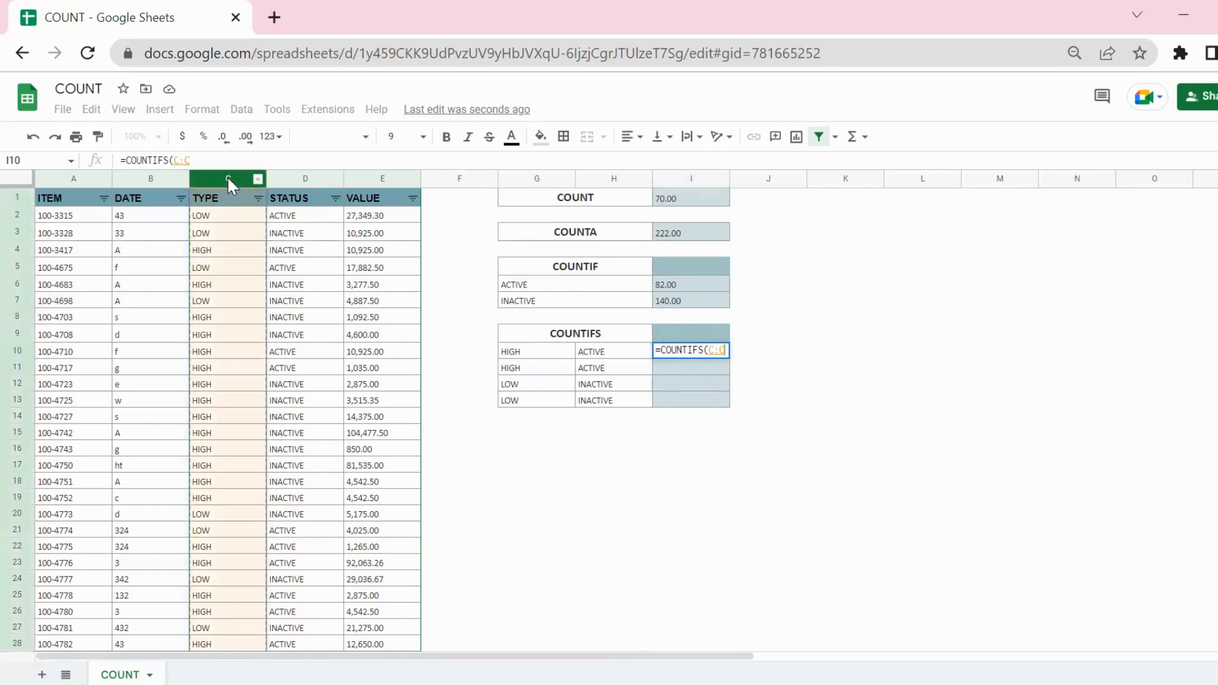
text(,)
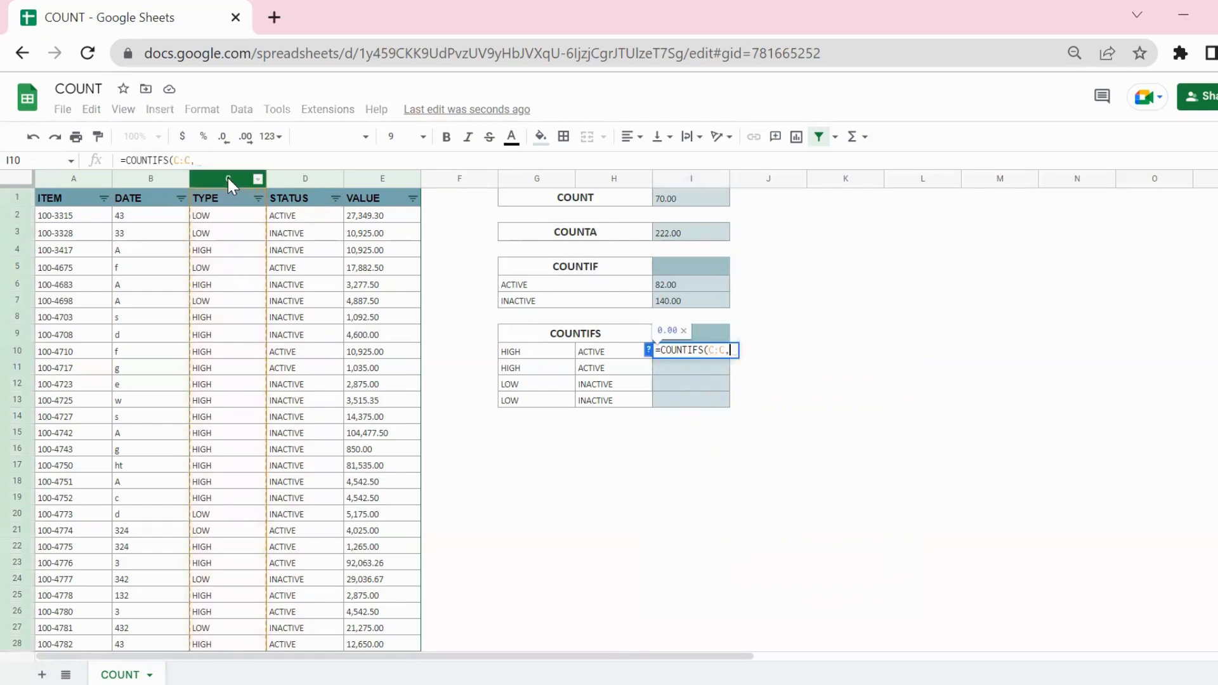
click(532, 351)
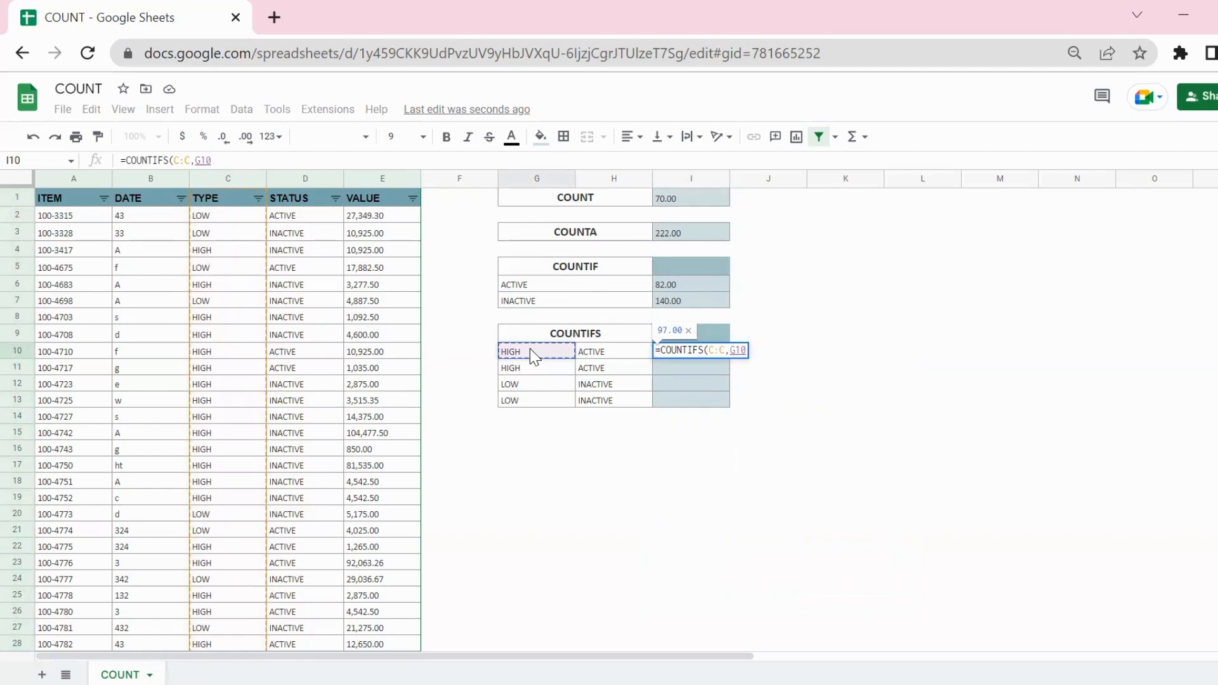
text(,)
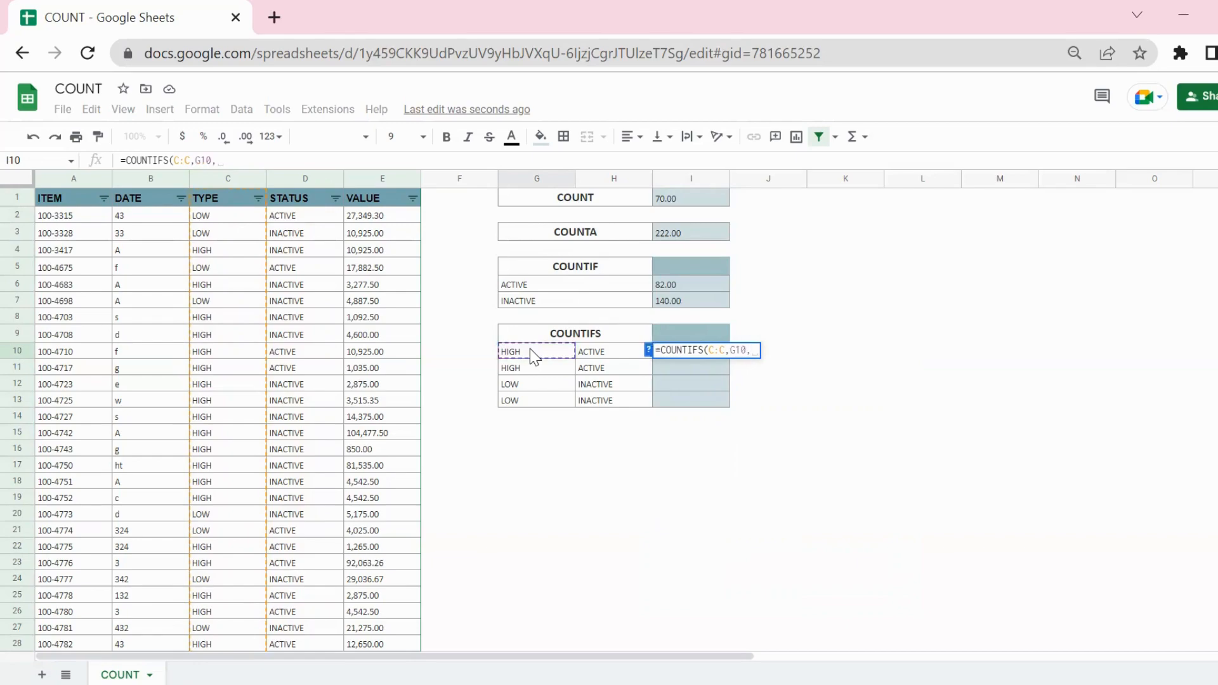
click(297, 177)
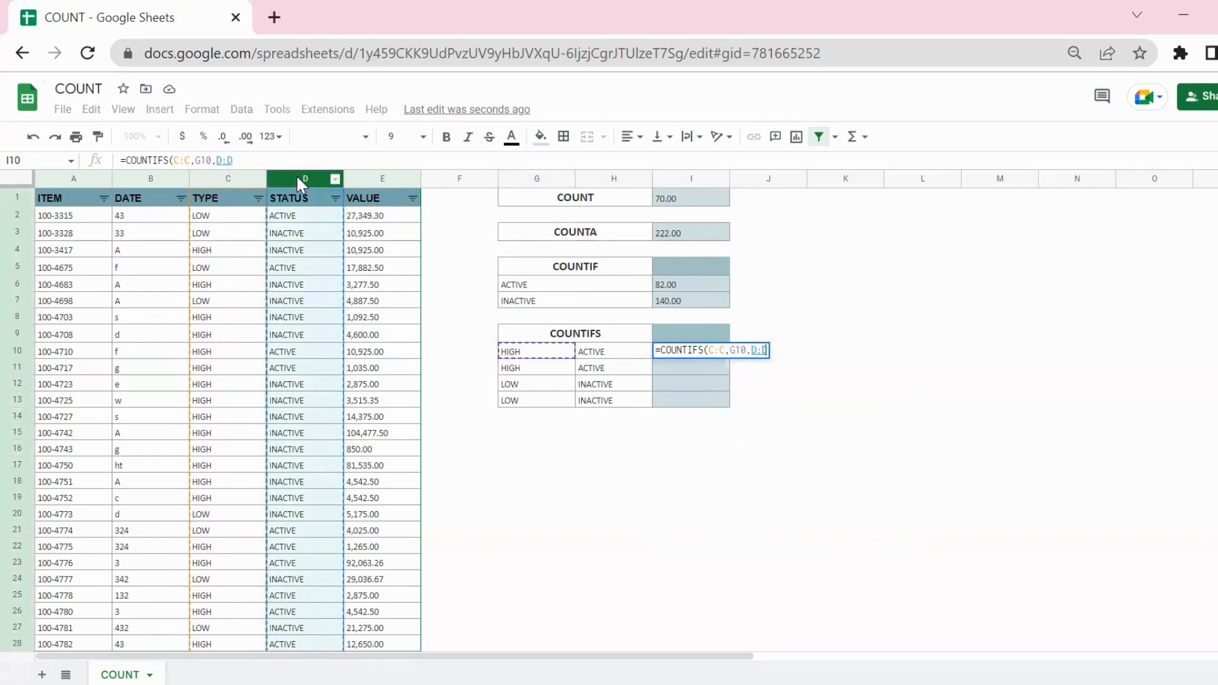
text(,)
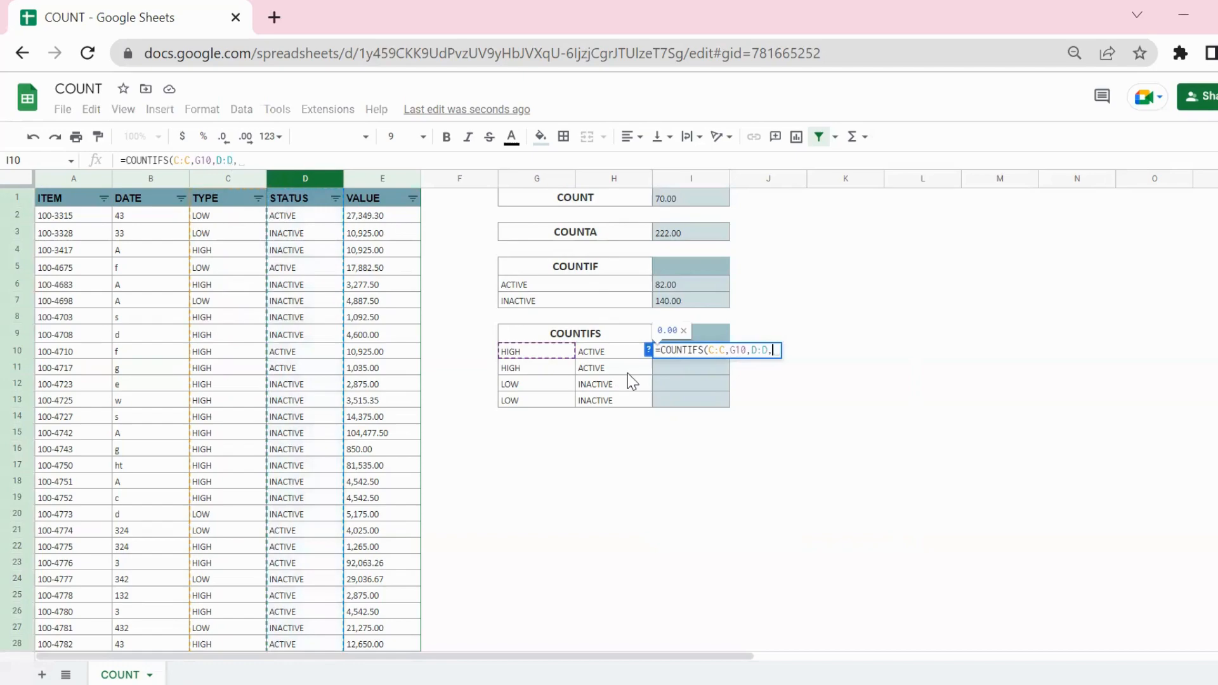
click(603, 354)
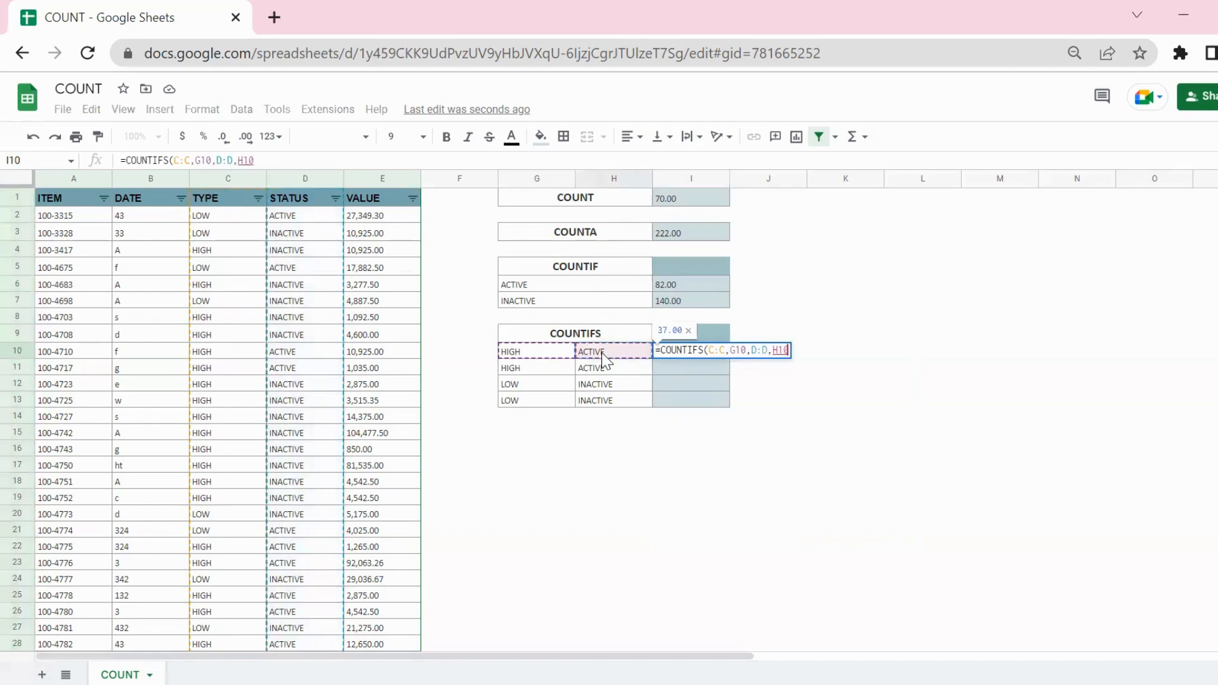
text())
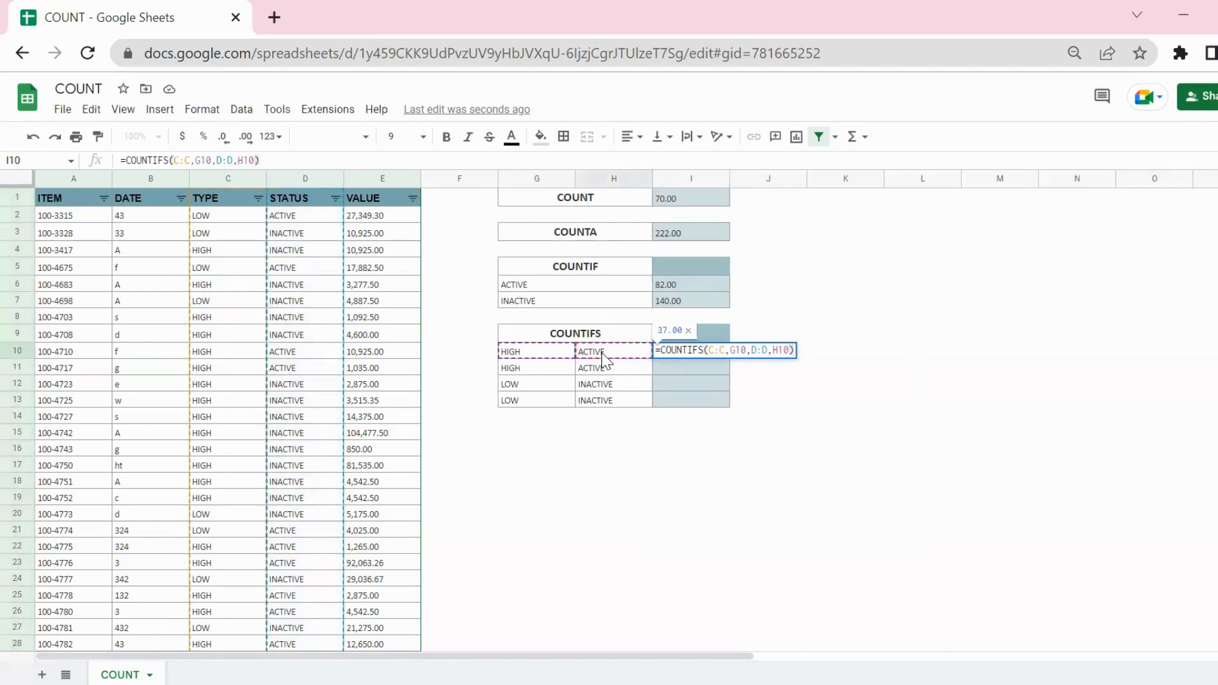
key(Return)
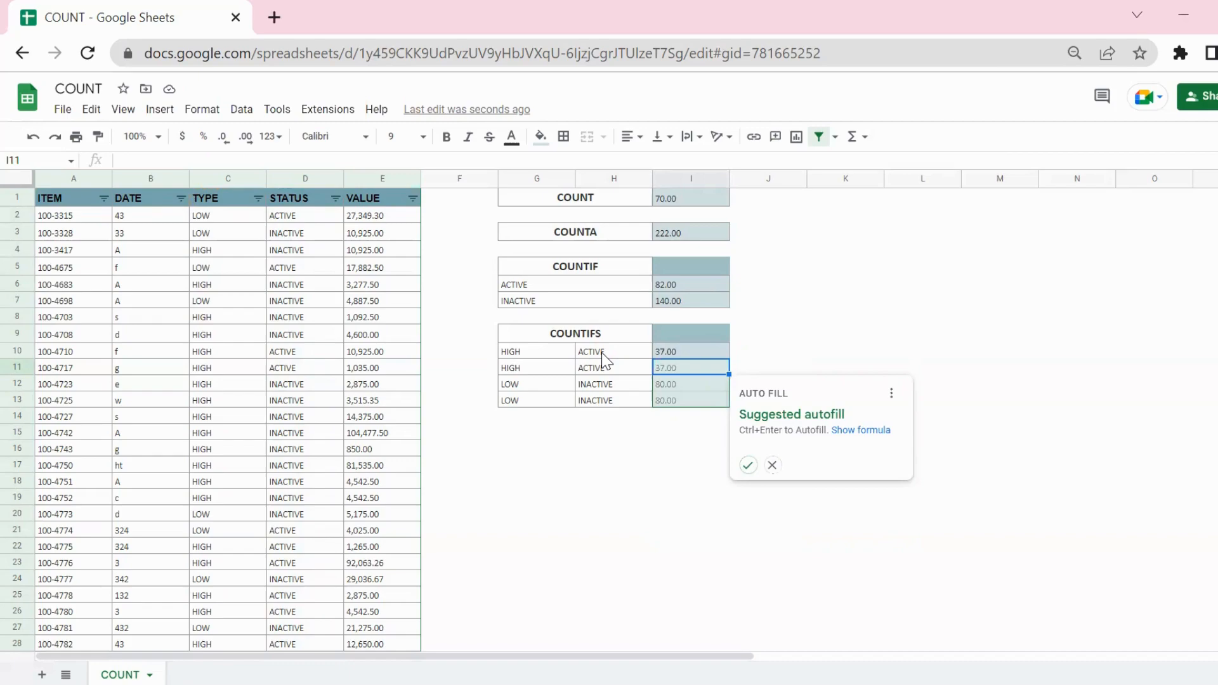
key(Escape)
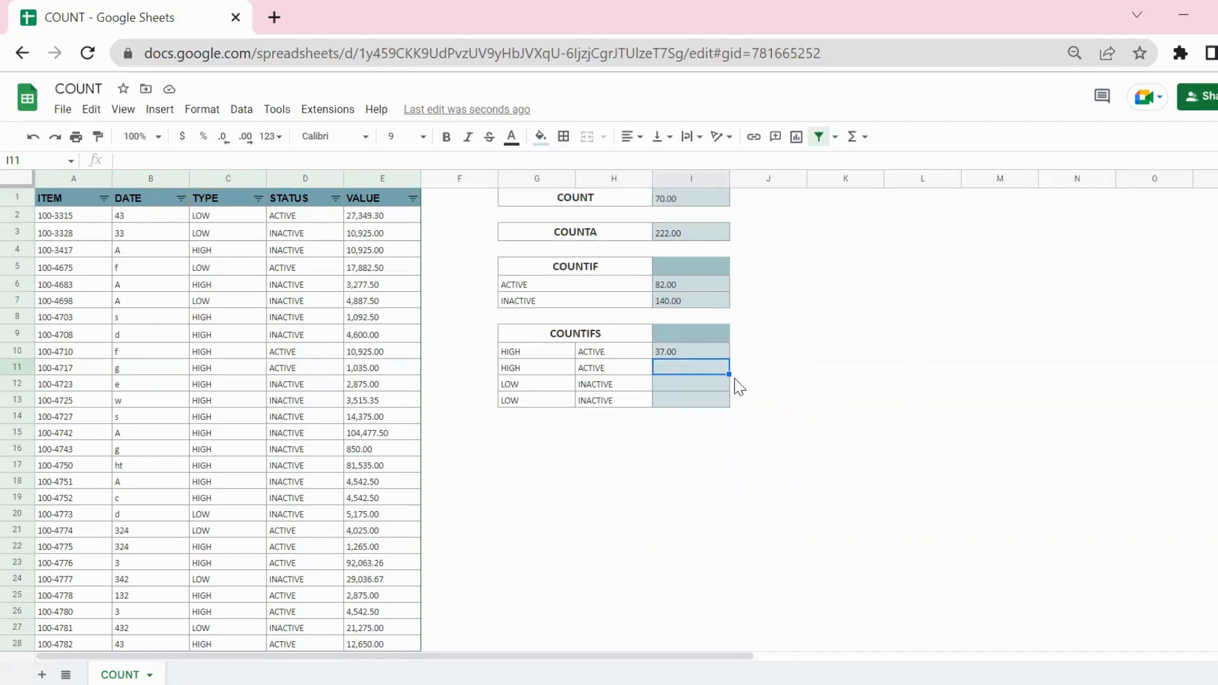
Make both column ranges in the I10 COUNTIFS formula absolute, as $C:$C and $D:$D.
double_click(668, 347)
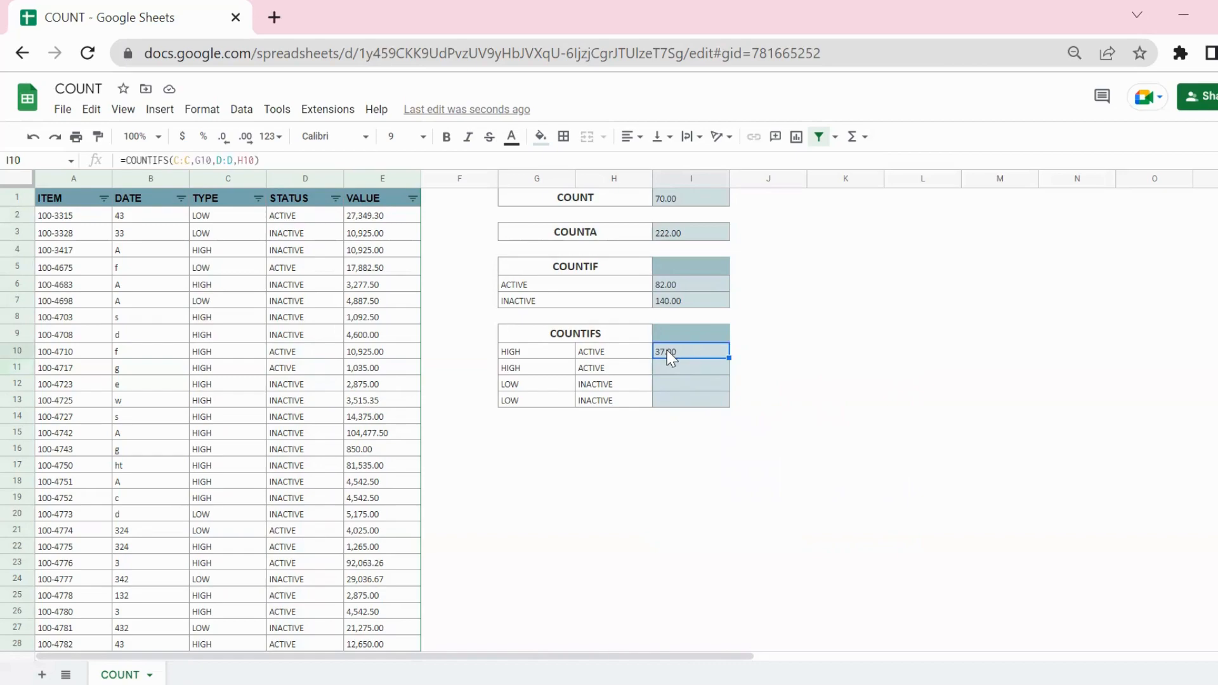
click(722, 350)
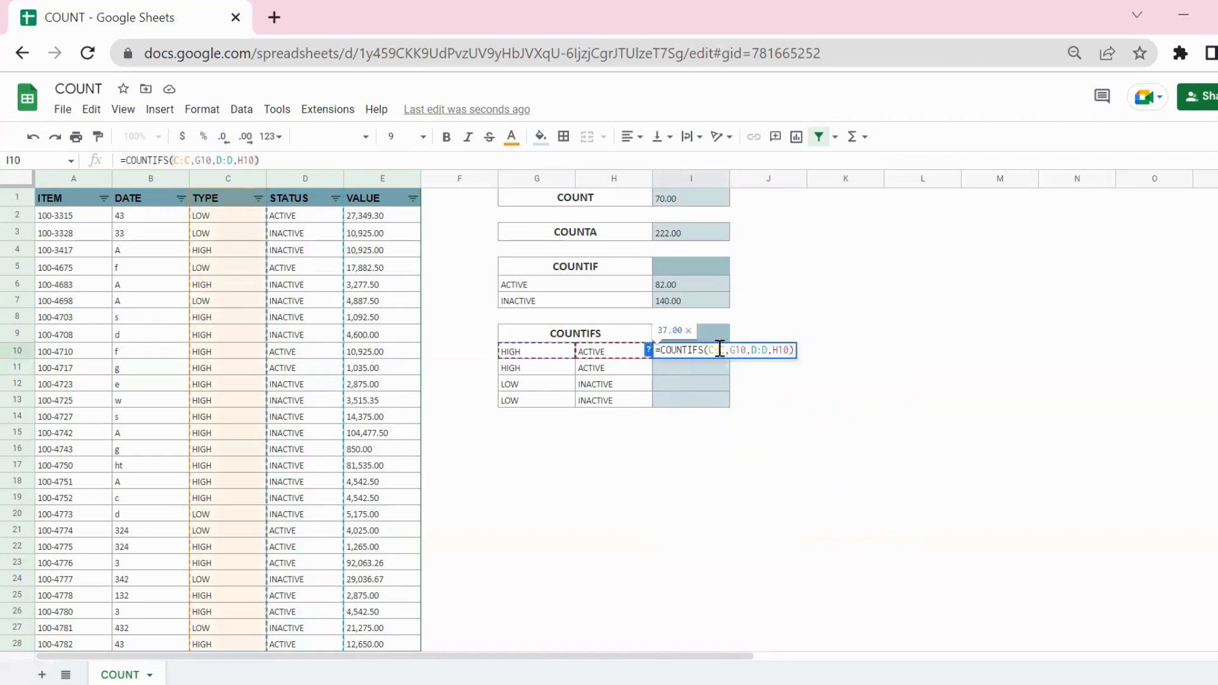
key(F4)
click(765, 350)
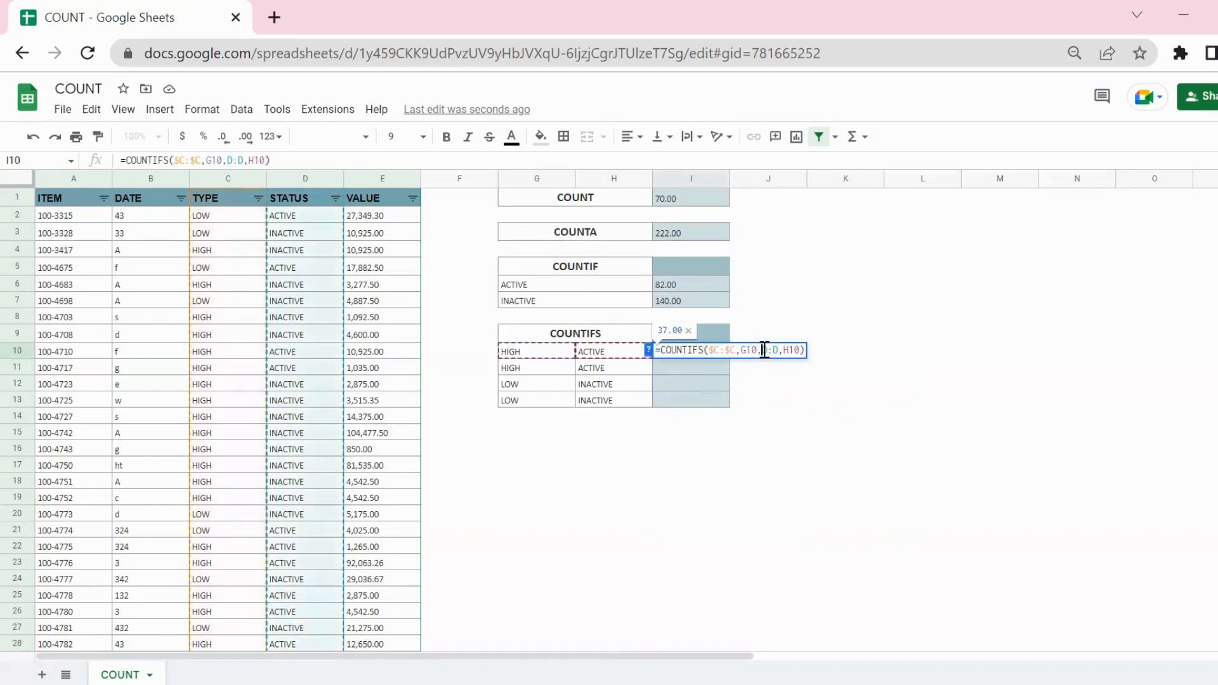
key(F4)
Lock the criteria columns as $G10 and $H10 in the I10 COUNTIFS formula and commit it.
click(745, 350)
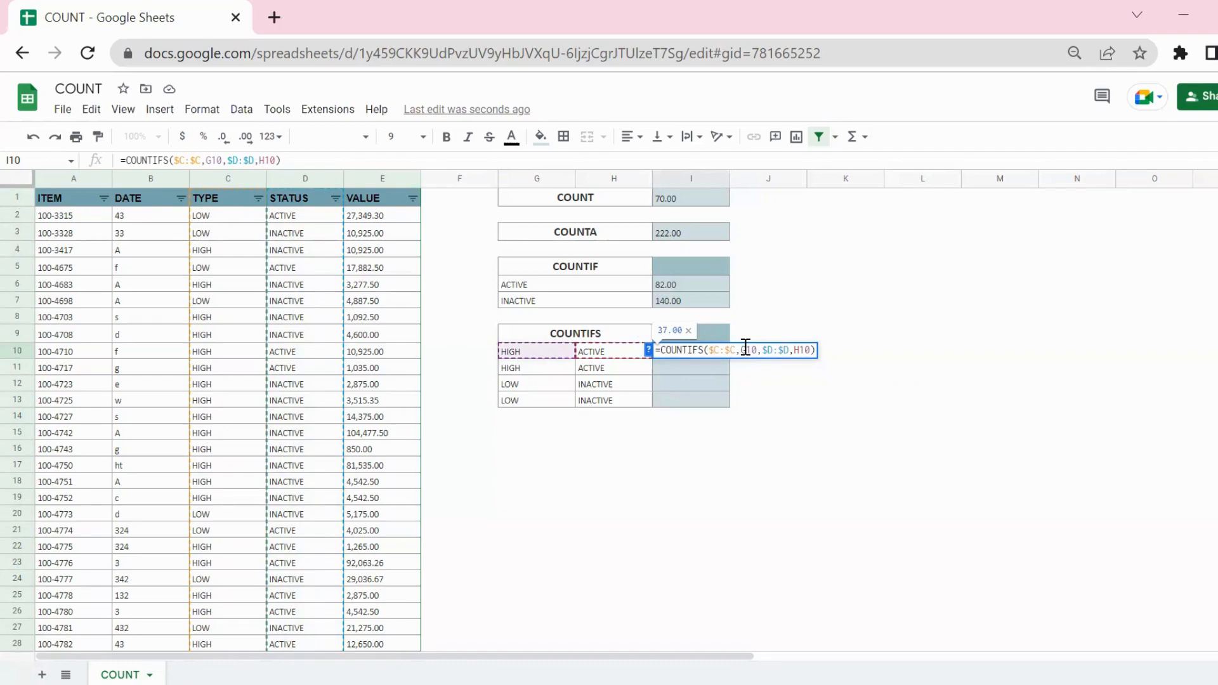
text($)
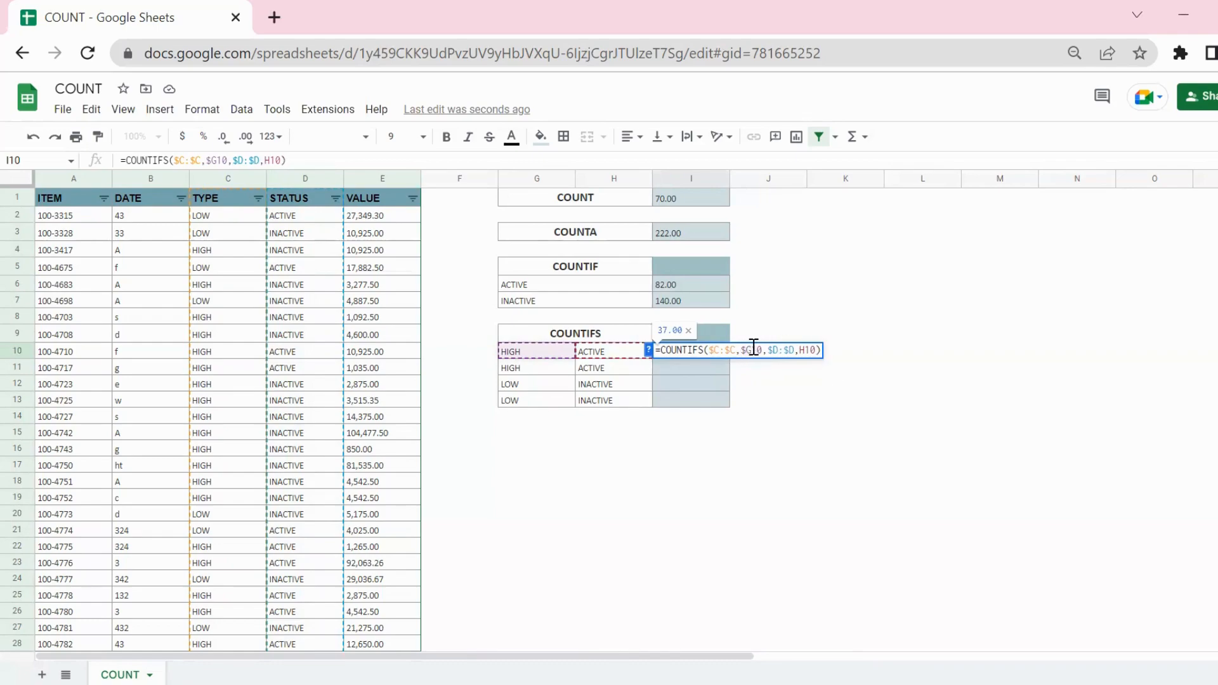
click(800, 349)
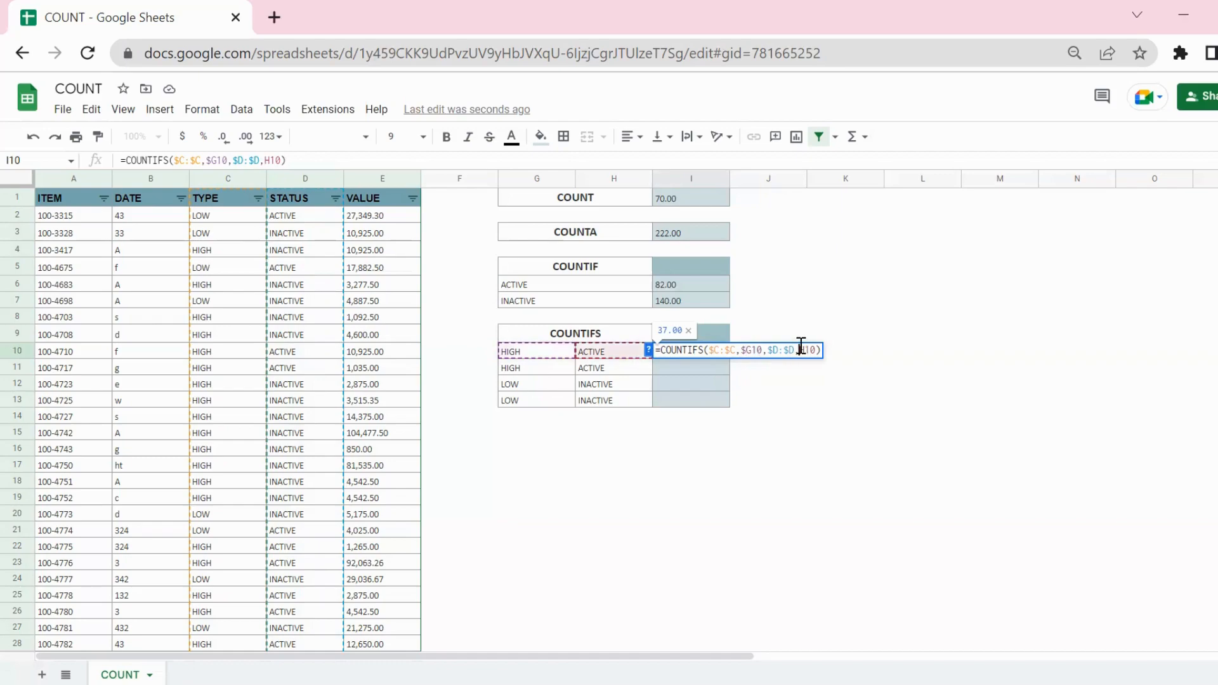
text($)
key(Return)
Copy the COUNTIFS formula from I10 into the remaining table rows through I13.
key(Up)
key(ctrl+c)
key(shift+Down)
key(shift+Down)
key(shift+Down)
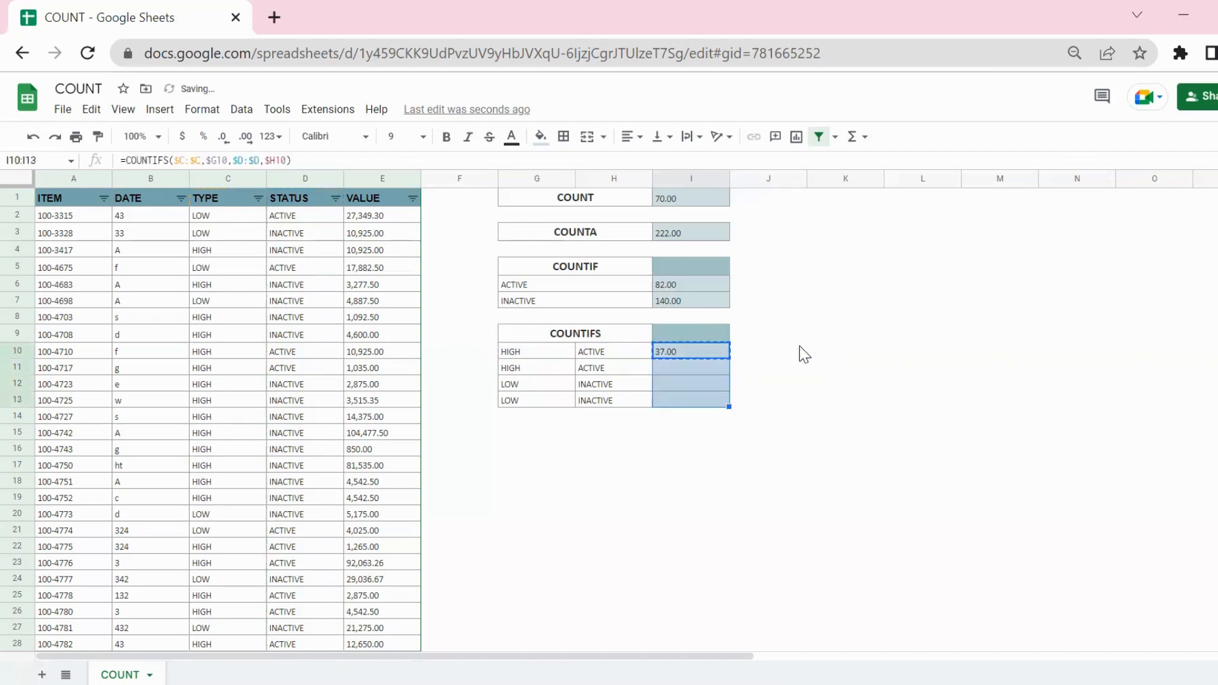
key(ctrl+v)
key(shift+Up)
key(shift+Up)
key(shift+Up)
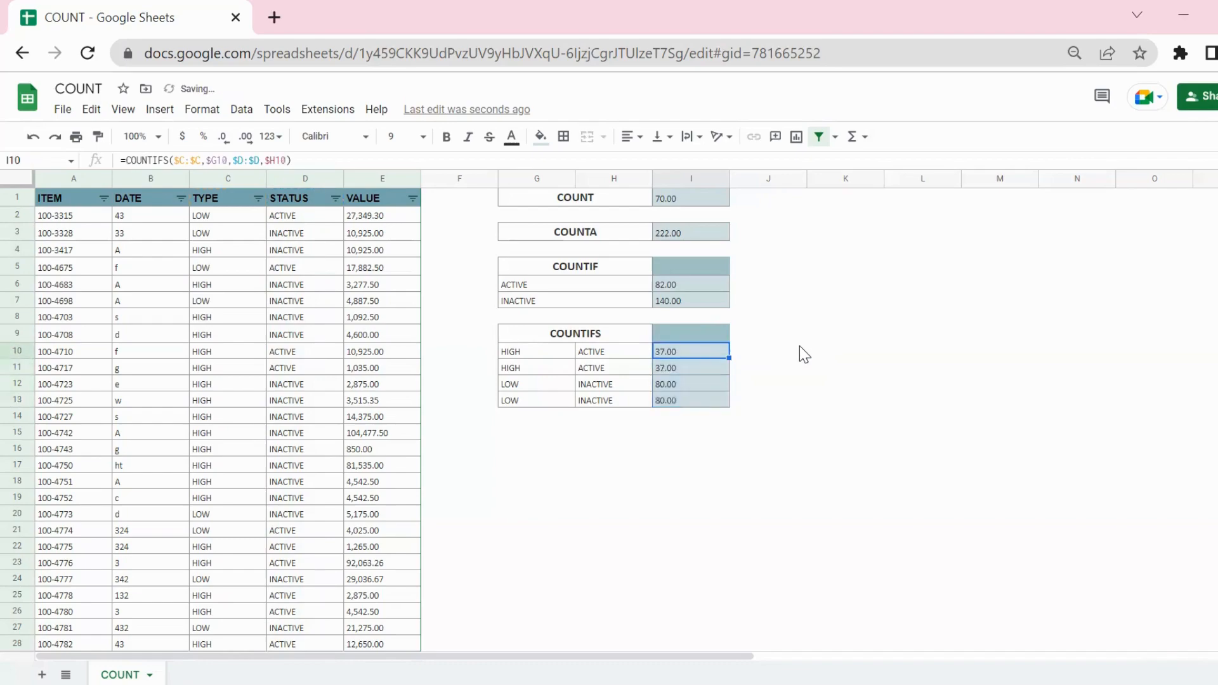